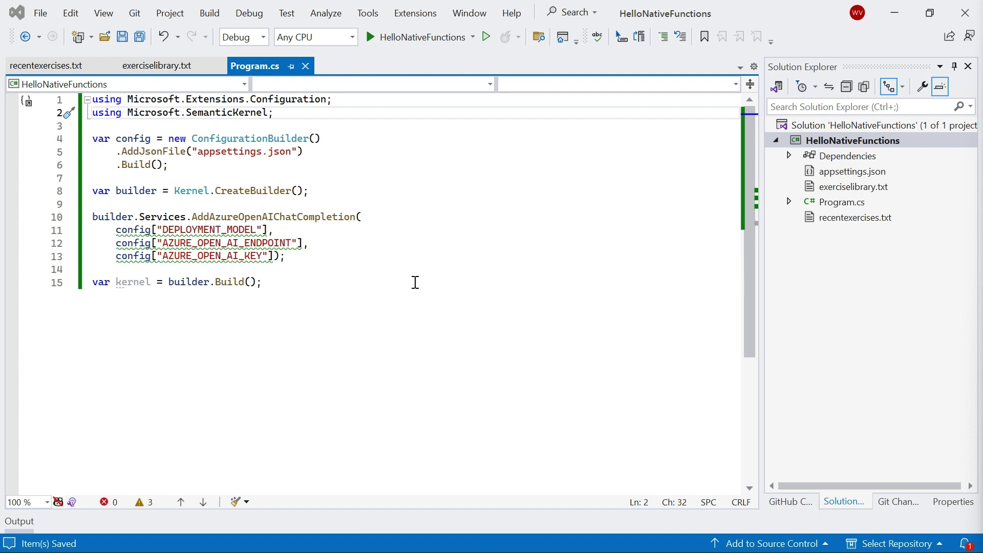
Open the HelloNativeFunctions .csproj to show its package references and copied files
{"action": "double_click", "coordinate": [842, 141]}
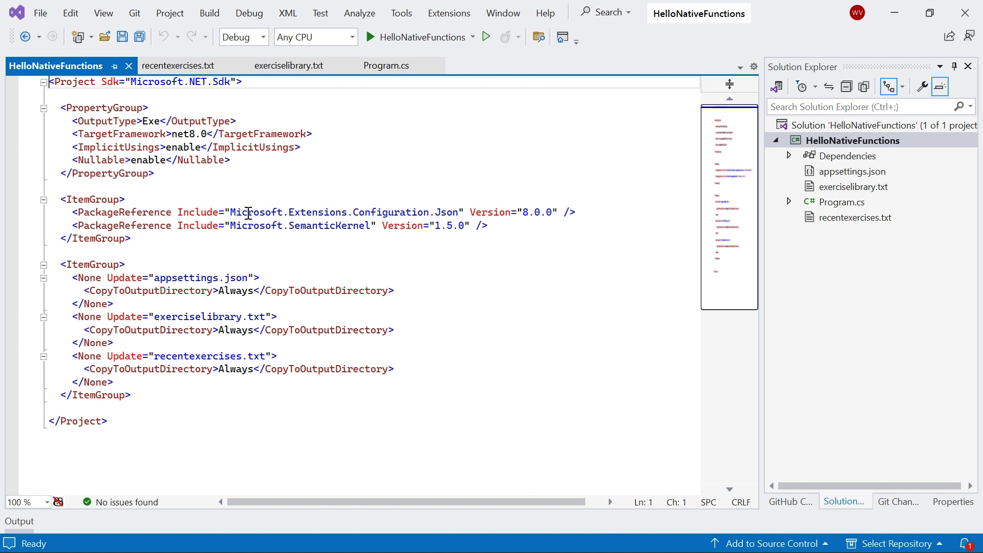
{"action": "left_click_drag", "start_coordinate": [231, 213], "coordinate": [457, 213]}
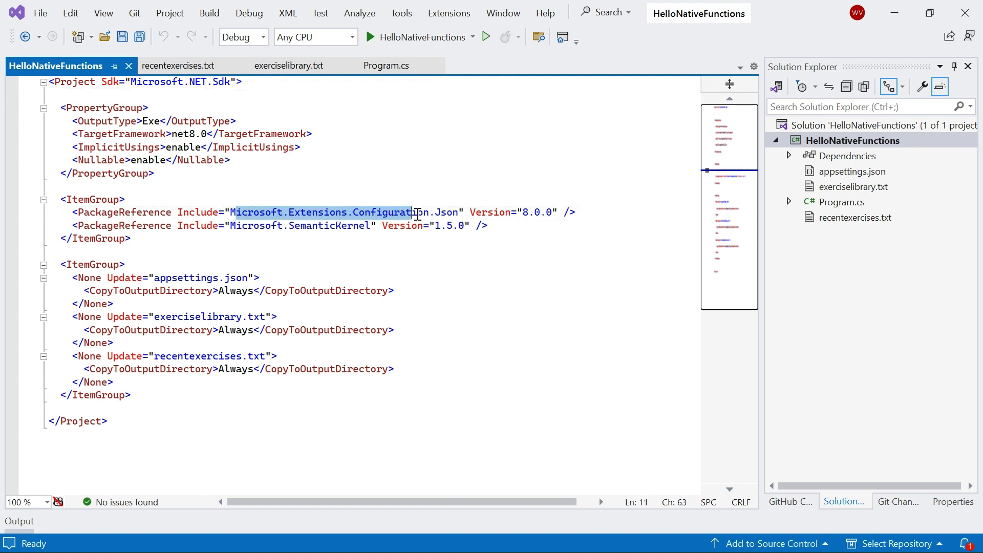
{"action": "left_click", "coordinate": [380, 239]}
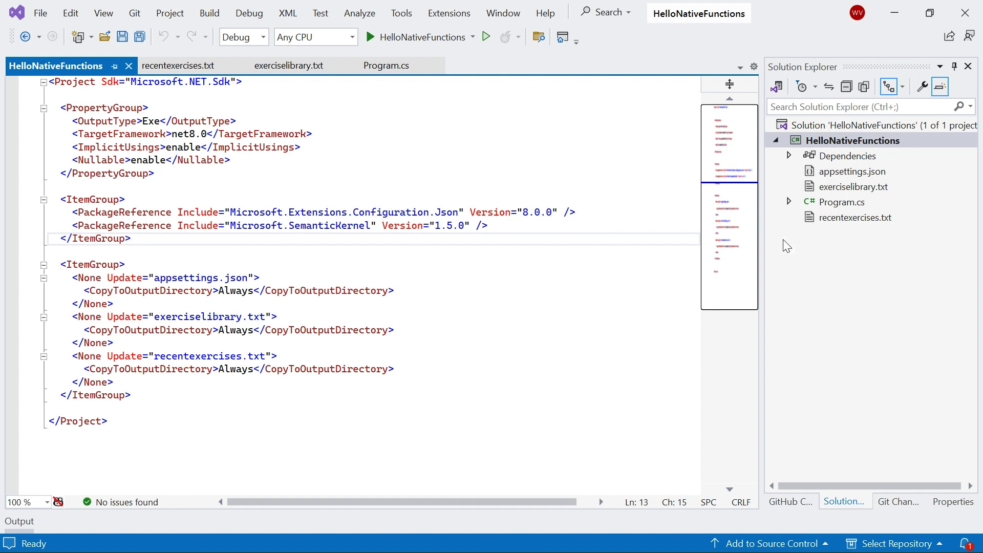
Review exerciselibrary.txt entries' exercise and sets fields, then show recentexercises.txt
{"action": "double_click", "coordinate": [869, 188]}
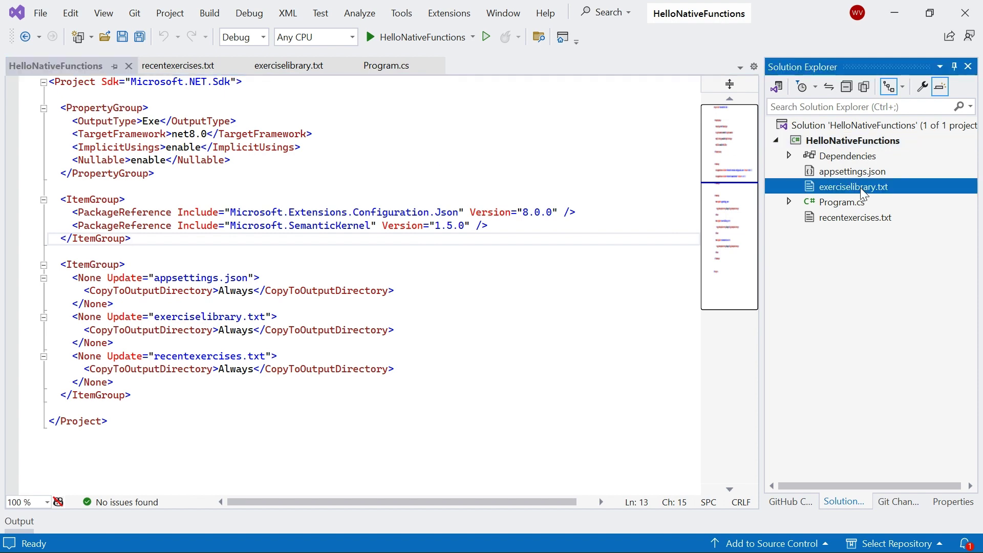
{"action": "scroll", "coordinate": [325, 228], "scroll_direction": "up", "scroll_amount": 7}
{"action": "scroll", "coordinate": [671, 405], "scroll_direction": "up", "scroll_amount": 12}
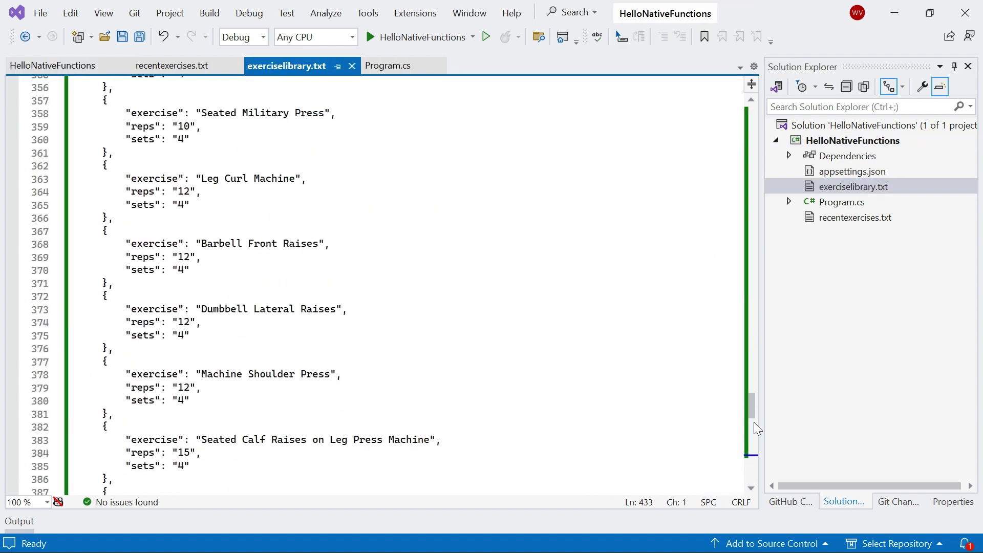
{"action": "mouse_move", "coordinate": [752, 412]}
{"action": "left_mouse_down"}
{"action": "mouse_move", "coordinate": [755, 459]}
{"action": "mouse_move", "coordinate": [696, 106]}
{"action": "left_mouse_up"}
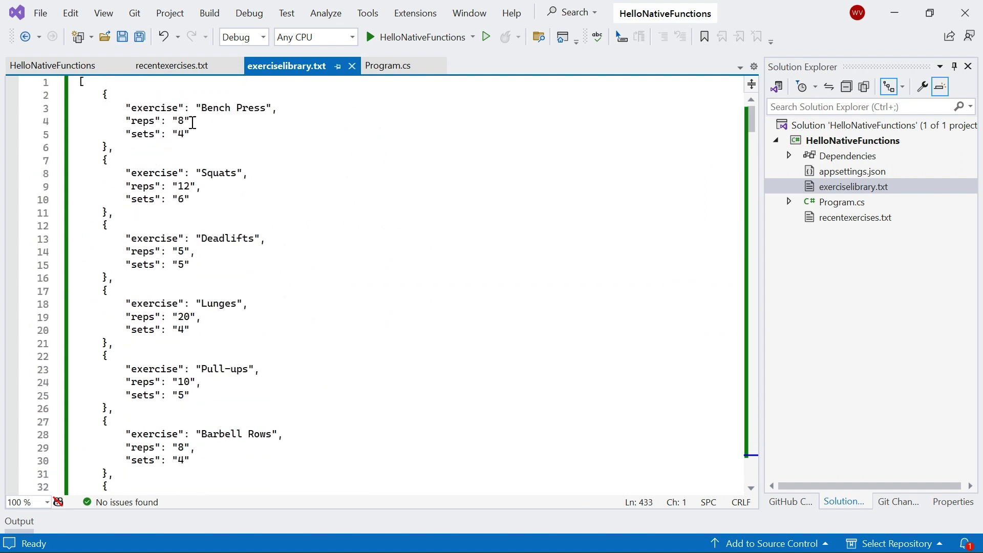
{"action": "double_click", "coordinate": [146, 107]}
{"action": "double_click", "coordinate": [143, 134]}
{"action": "left_click", "coordinate": [206, 174]}
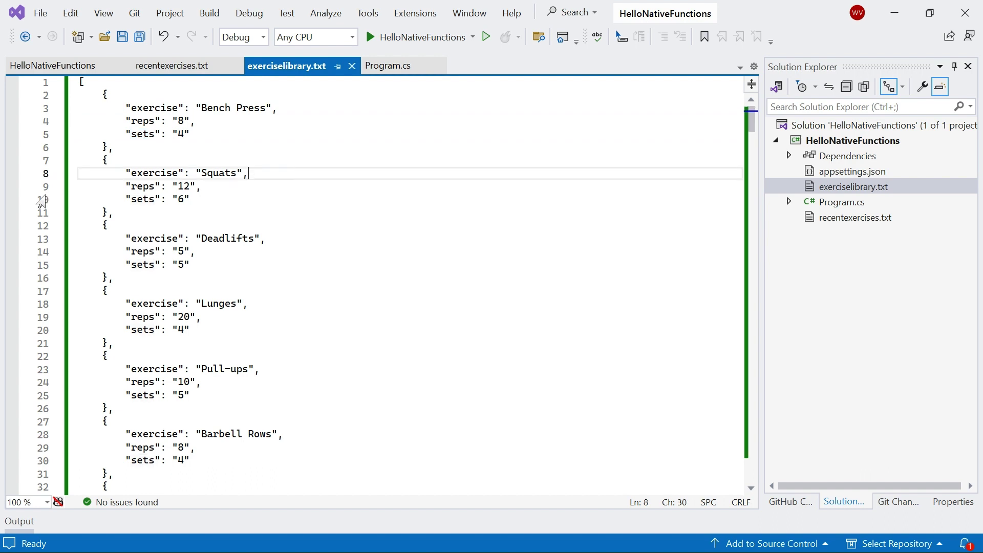
{"action": "left_click", "coordinate": [172, 65]}
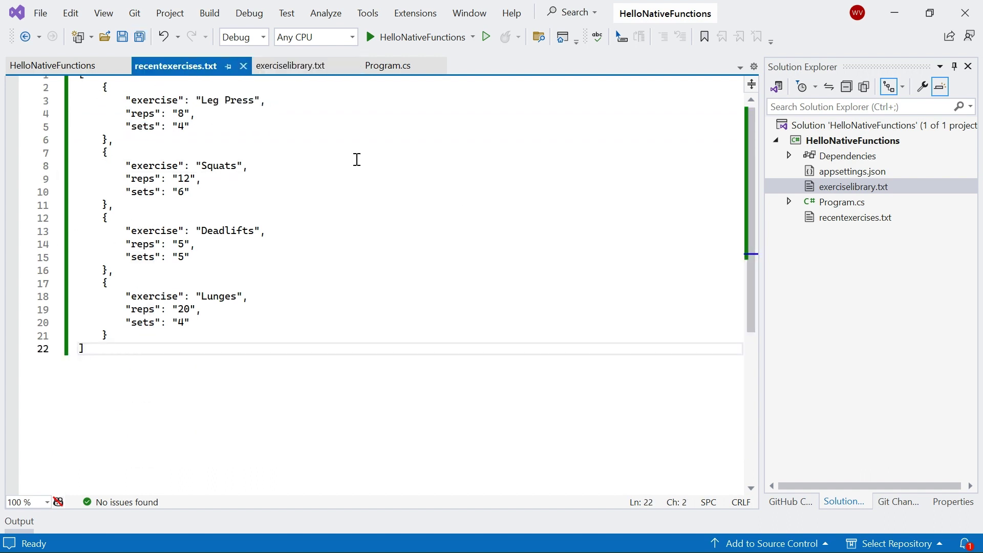
{"action": "scroll", "coordinate": [455, 259], "scroll_direction": "up", "scroll_amount": 1}
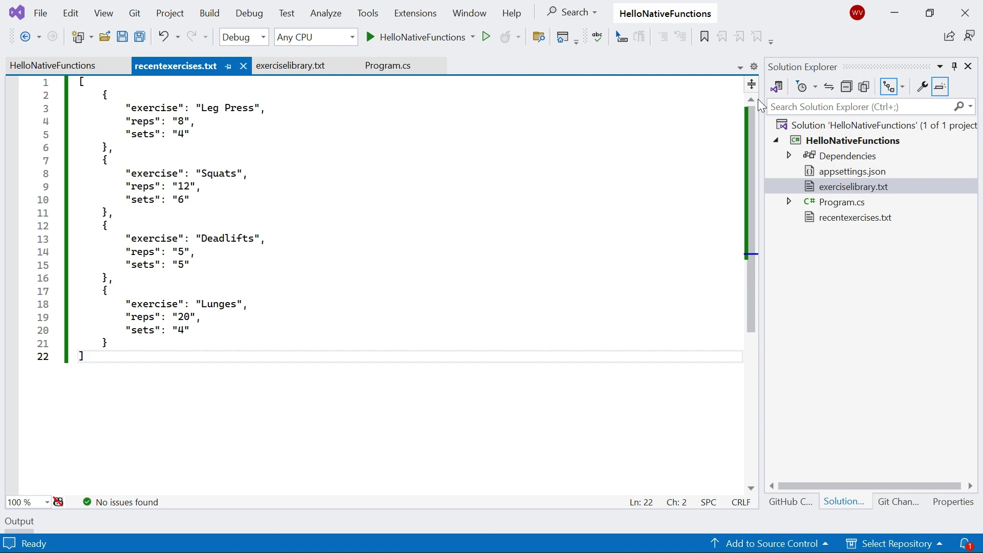
Add a new folder named Plugins to the HelloNativeFunctions project
{"action": "right_click", "coordinate": [849, 143]}
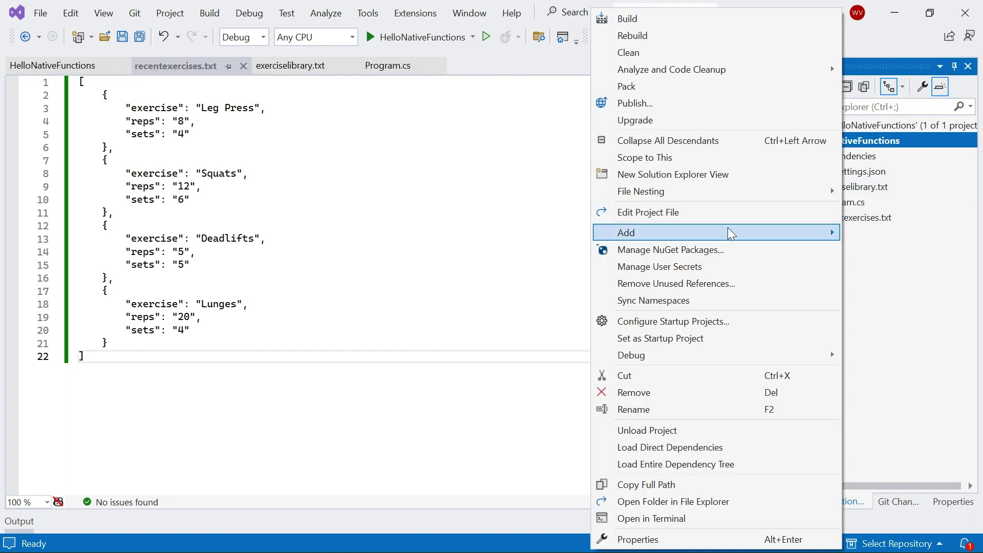
{"action": "left_click", "coordinate": [406, 271]}
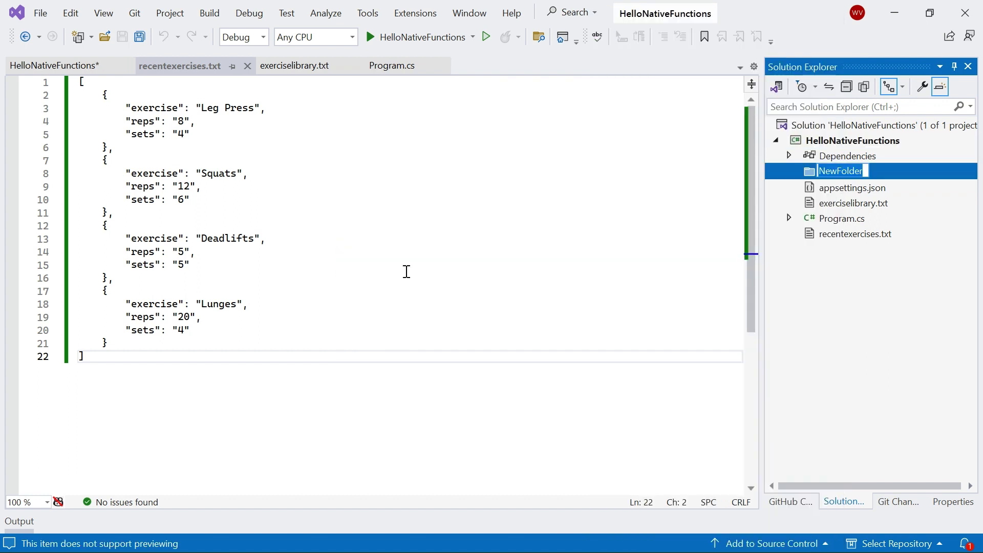
{"action": "type", "text": "Plugi"}
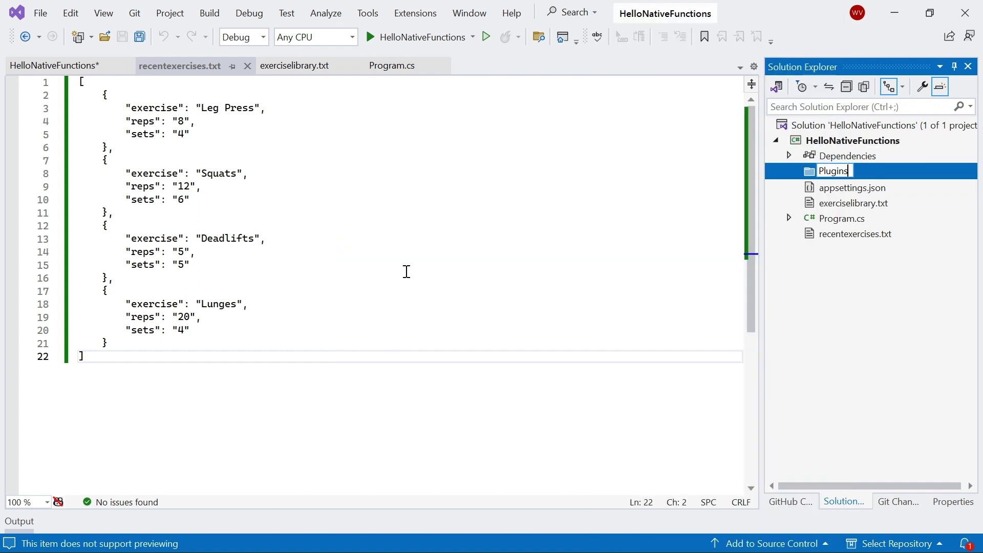
{"action": "type", "text": "ns"}
{"action": "key", "text": "Return"}
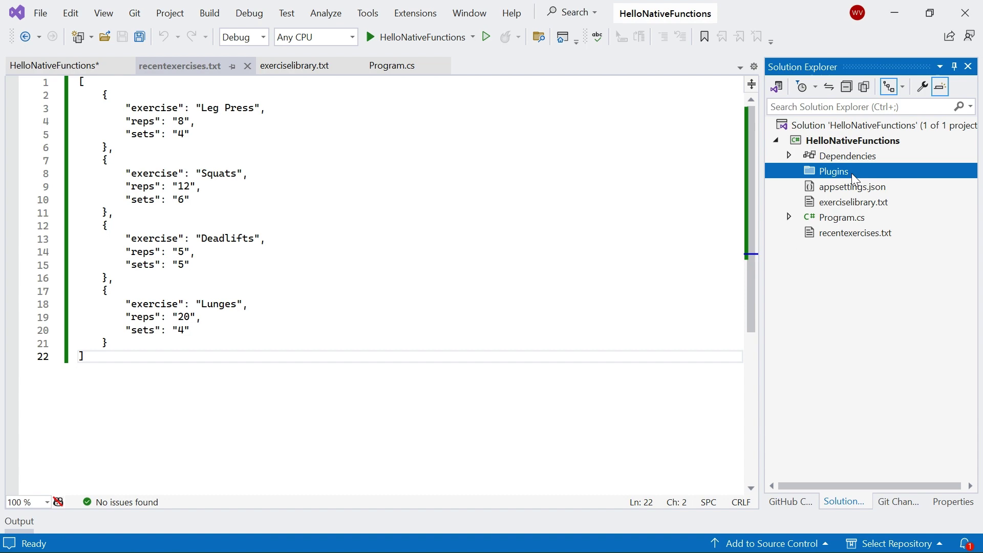
Create an ExerciseLibraryPlugin class file inside the Plugins folder
{"action": "right_click", "coordinate": [852, 173]}
{"action": "mouse_move", "coordinate": [737, 184]}
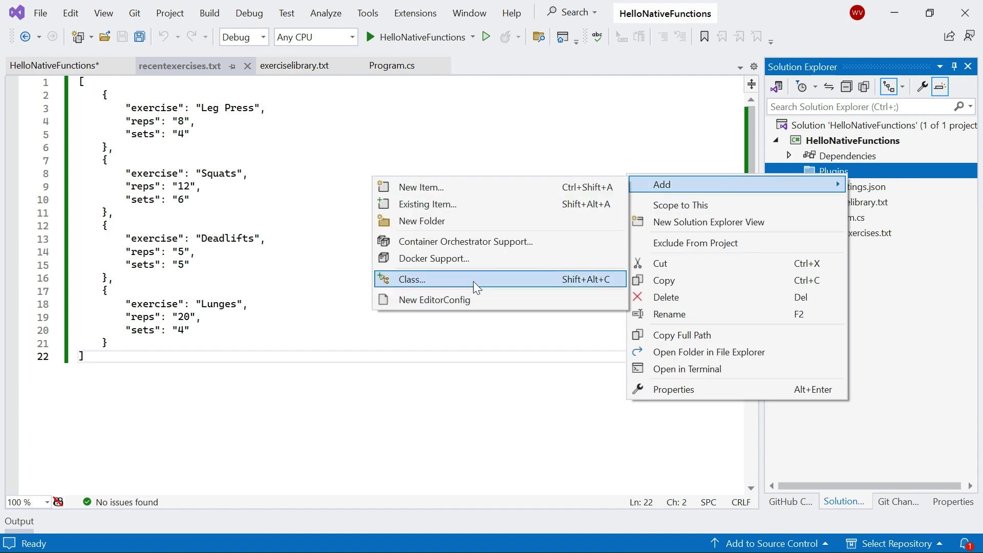
{"action": "left_click", "coordinate": [501, 276]}
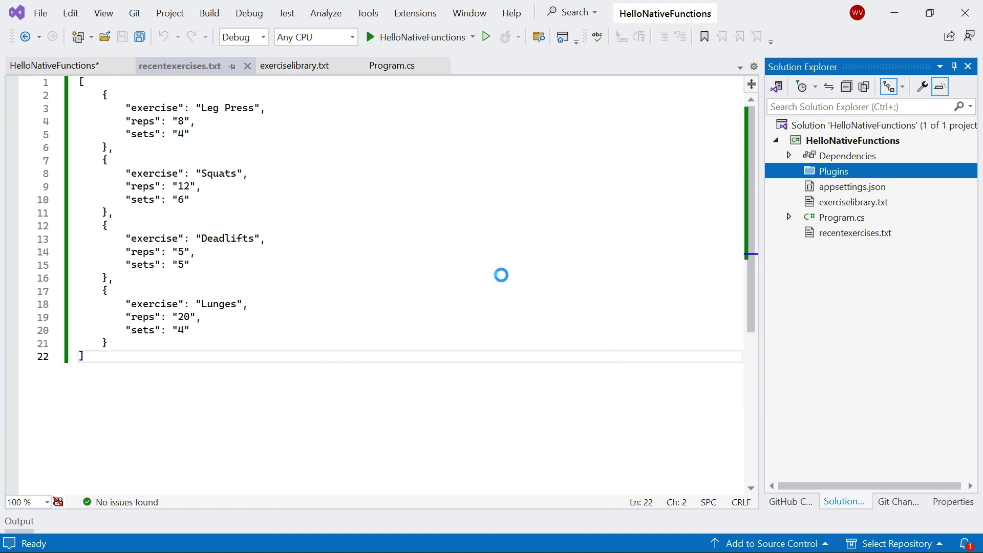
{"action": "type", "text": "Exe"}
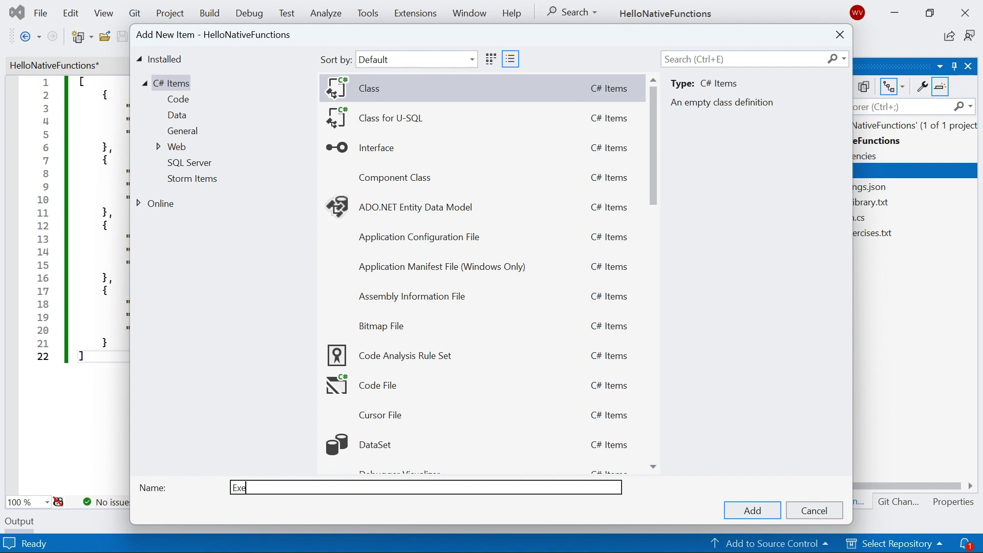
{"action": "type", "text": "rciseLib"}
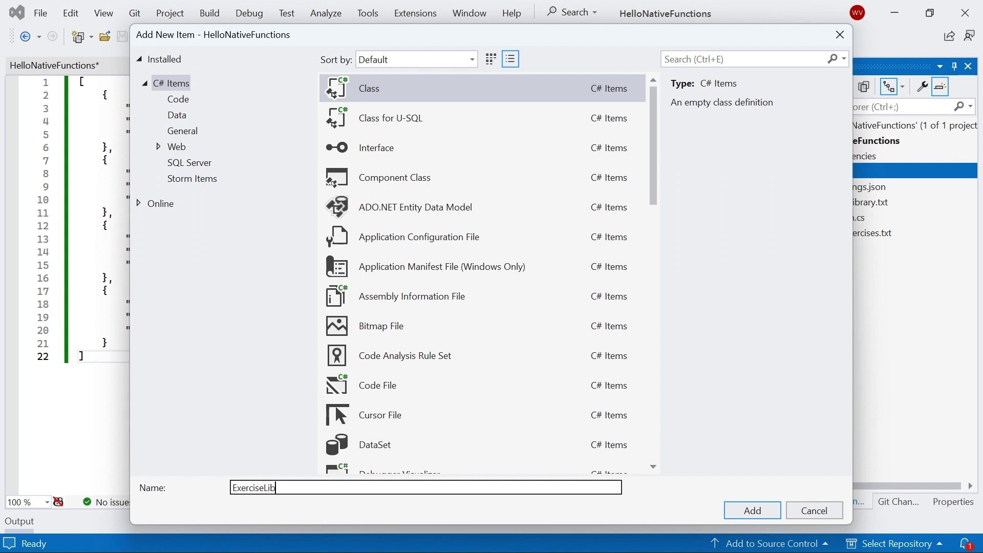
{"action": "type", "text": "raryPlugin"}
{"action": "key", "text": "Return"}
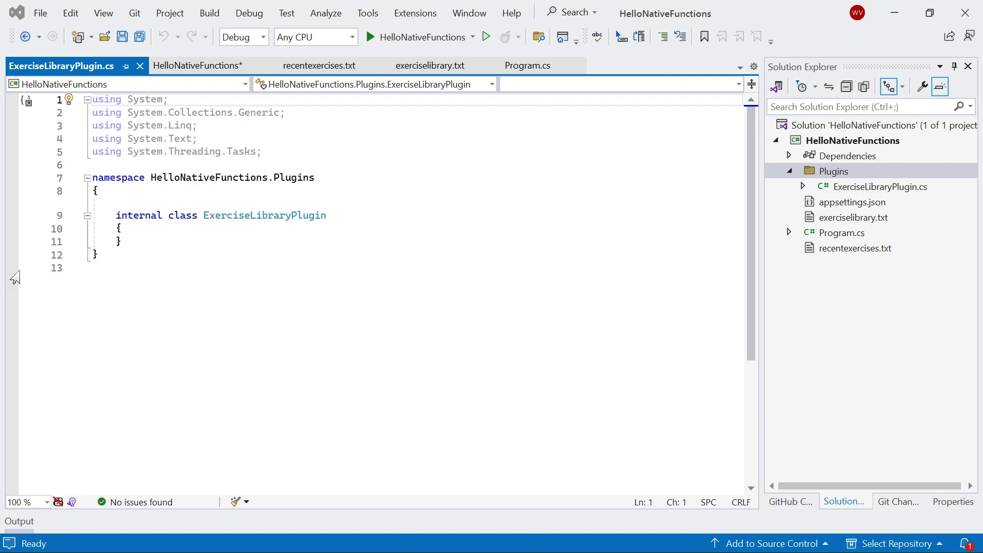
Make ExerciseLibraryPlugin public and paste in the GetExerciseLibrary and GetRecentExercises kernel functions
{"action": "double_click", "coordinate": [140, 215]}
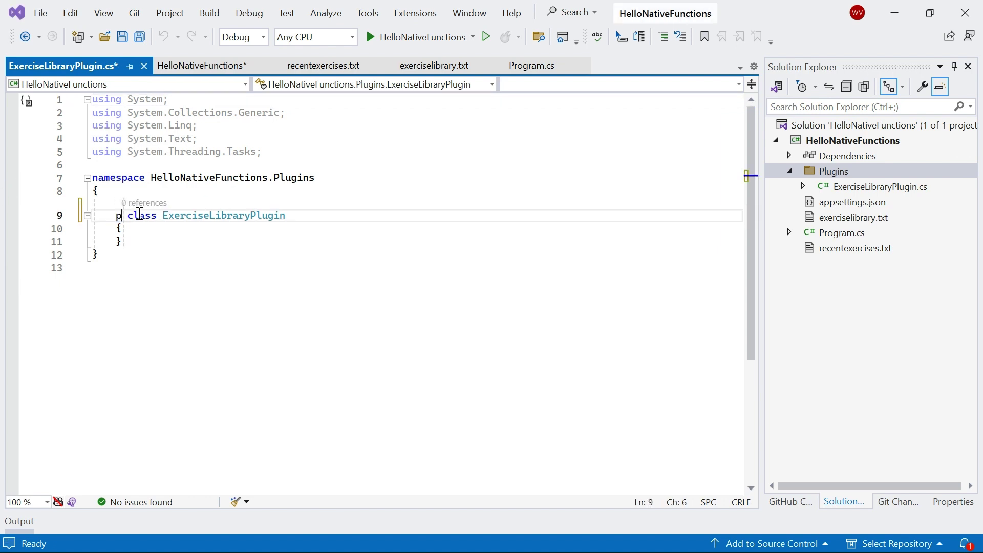
{"action": "type", "text": "public"}
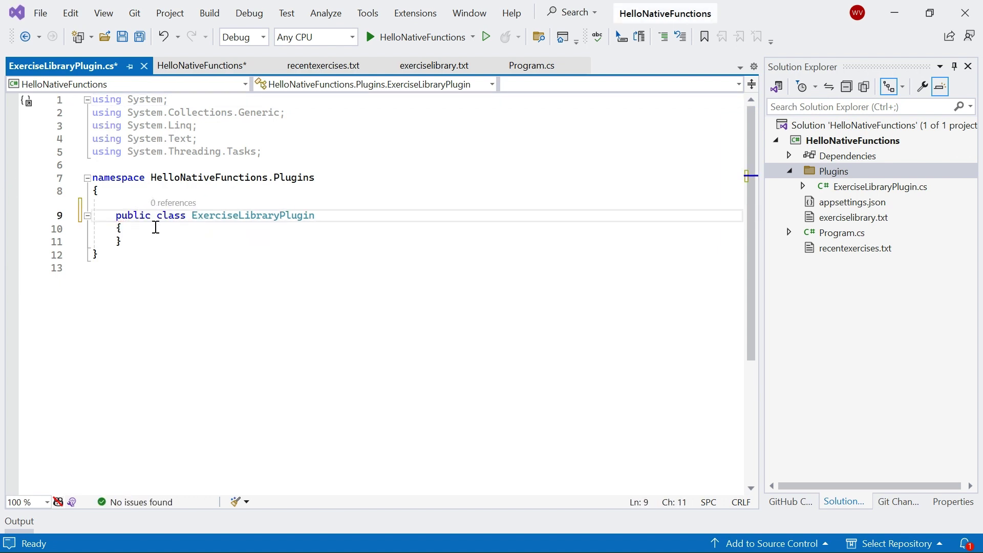
{"action": "left_click", "coordinate": [155, 228]}
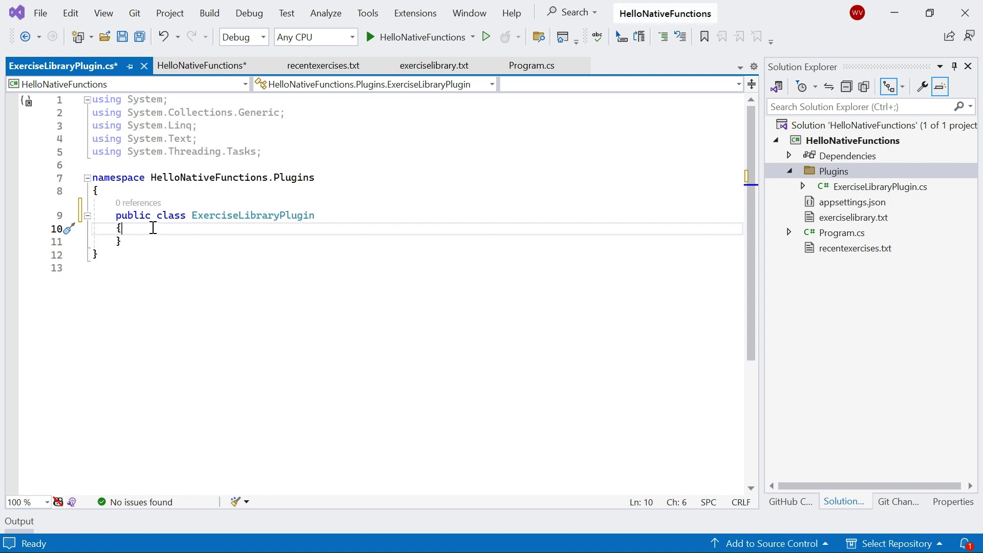
{"action": "key", "text": "Return"}
{"action": "type", "text": "[KernelFunction, Description(\"Get a list of exercises to the user\")]         public static string GetExerciseLibrary()         {             string dir = Directory.GetCurrentDirectory();             string content = File.ReadAllText($\"{dir}/exerciselibrary.txt\");             return content;         }          [KernelFunction, Description(\"Get a list of exercises recently logged by the user\")]         public static string GetRecentExercises()         {             string dir = Directory.GetCurrentDirectory();             string content = File.ReadAllText($\"{dir}/recentexercises.txt\");             return content;         }"}
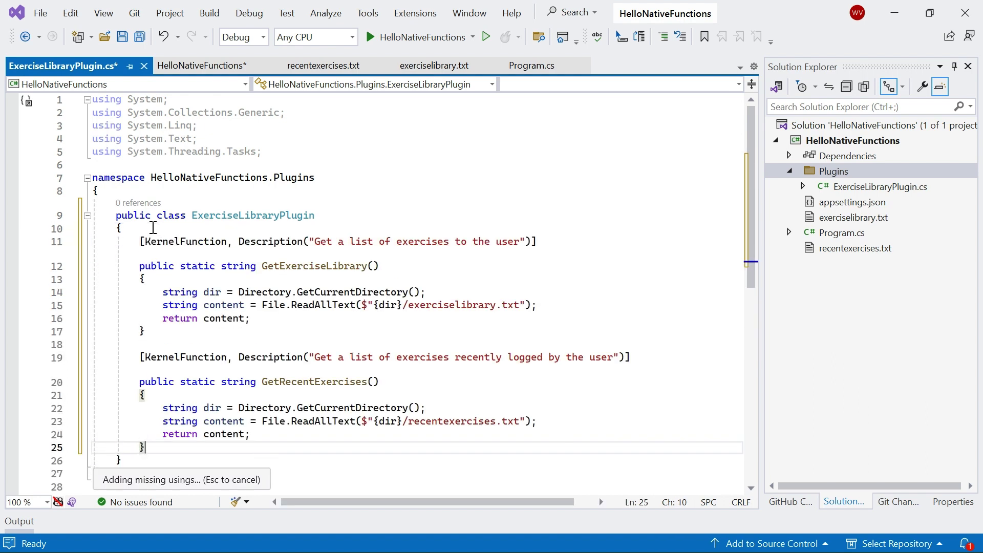
{"action": "key", "text": "ctrl+s"}
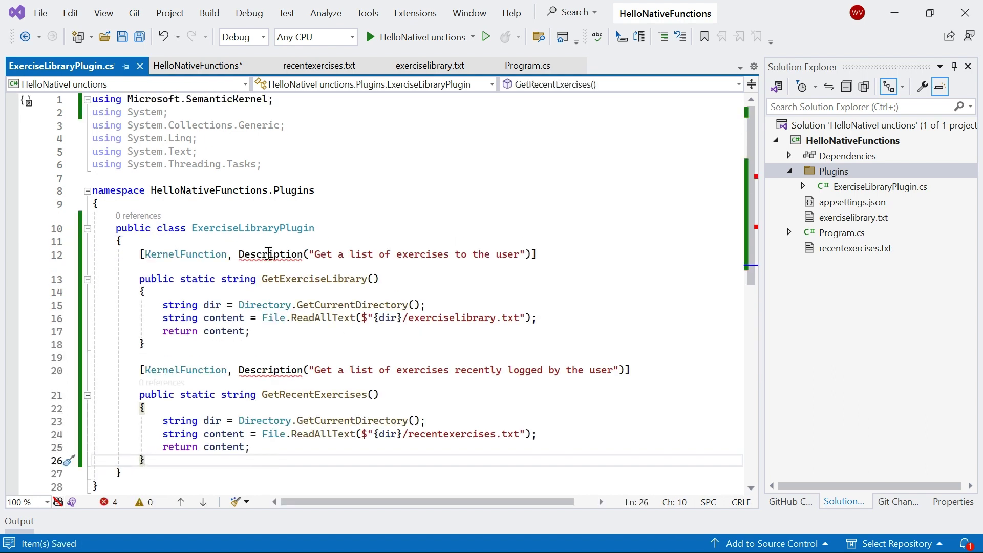
Import System.ComponentModel for the Description attribute and run Code Cleanup on the file
{"action": "left_click", "coordinate": [269, 255]}
{"action": "key", "text": "ctrl+period"}
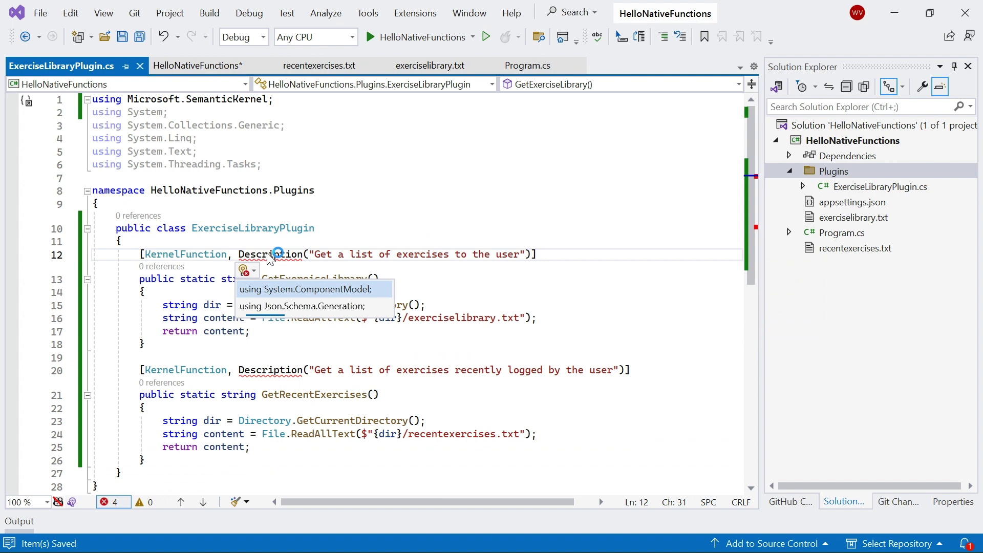
{"action": "key", "text": "Return"}
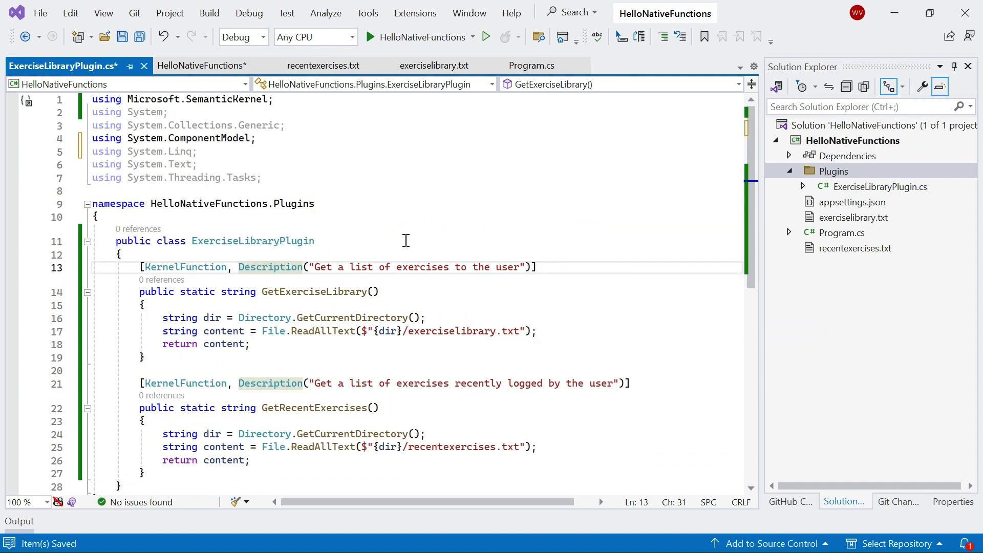
{"action": "right_click", "coordinate": [844, 192]}
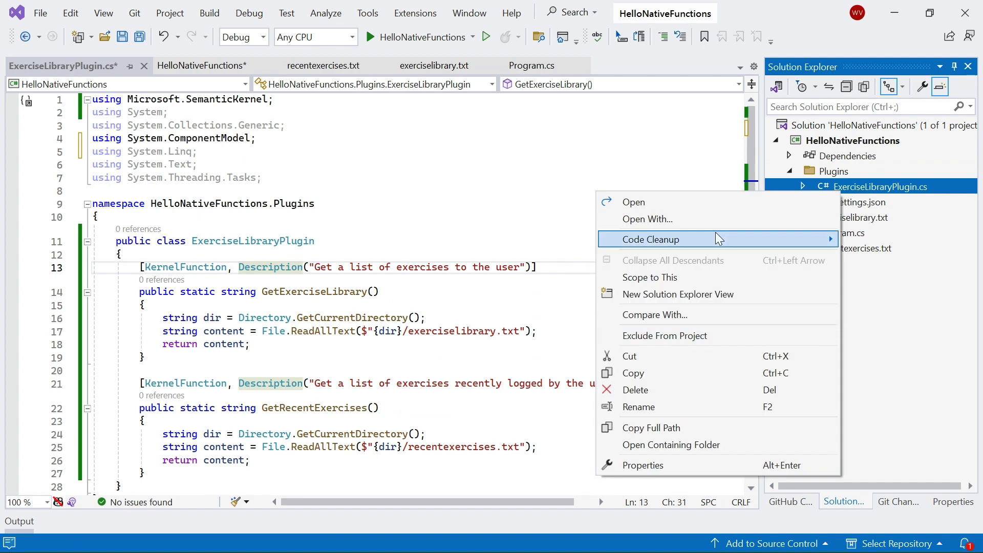
{"action": "mouse_move", "coordinate": [650, 239]}
{"action": "left_click", "coordinate": [493, 241]}
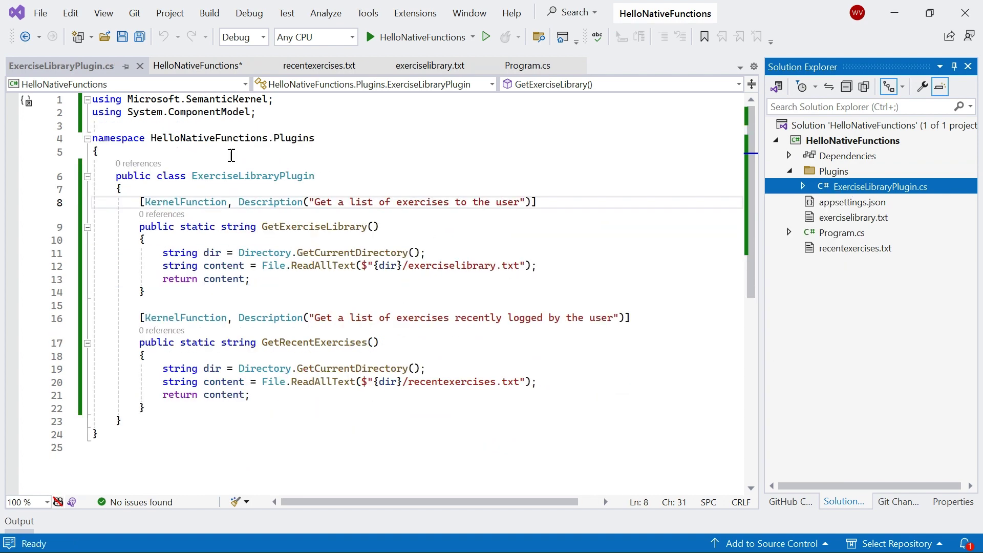
Save the cleaned-up plugin file and switch to Program.cs
{"action": "left_click", "coordinate": [226, 156]}
{"action": "key", "text": "ctrl+s"}
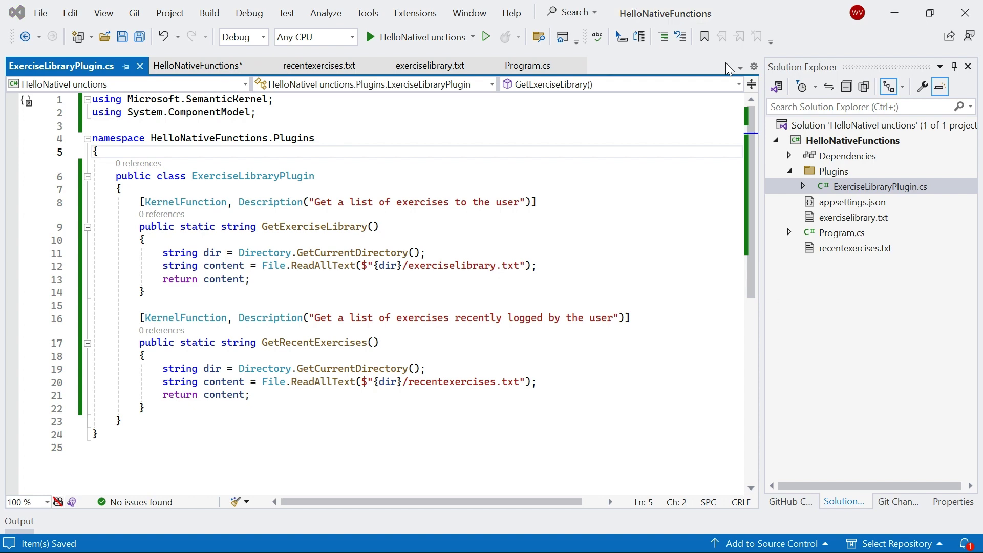
{"action": "left_click", "coordinate": [845, 234]}
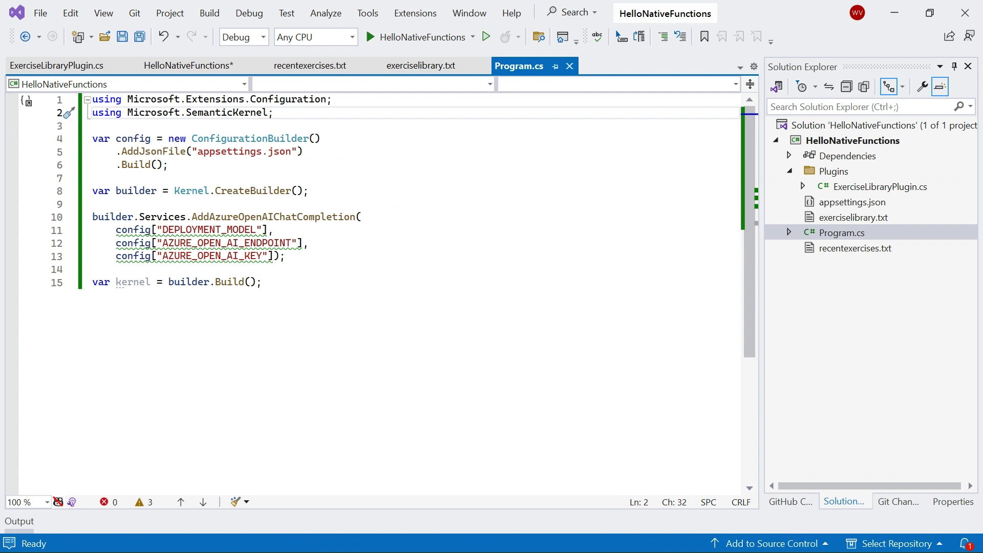
Add kernel.ImportPluginFromType<ExerciseLibraryPlugin>(); after builder.Build(), importing the Plugins namespace
{"action": "left_click", "coordinate": [281, 279]}
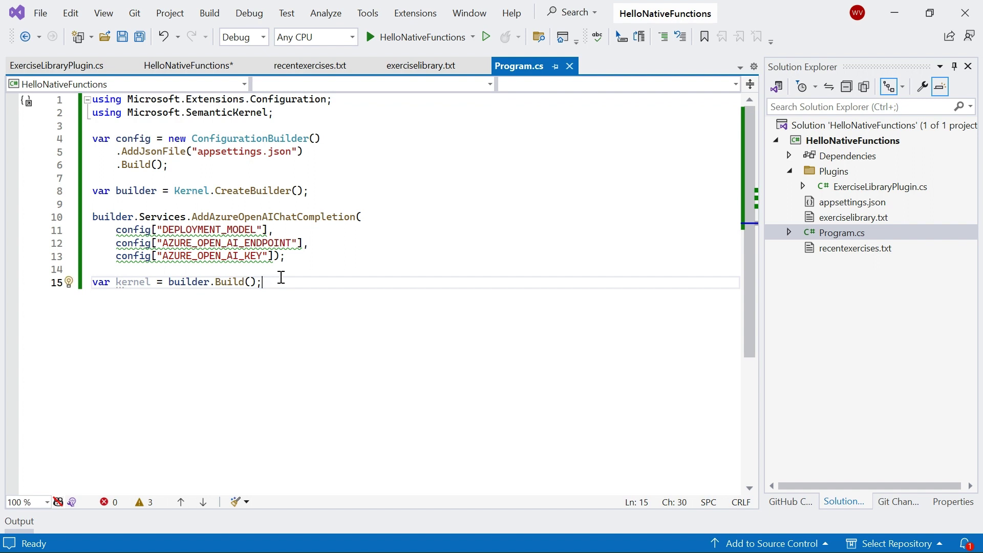
{"action": "key", "text": "Return"}
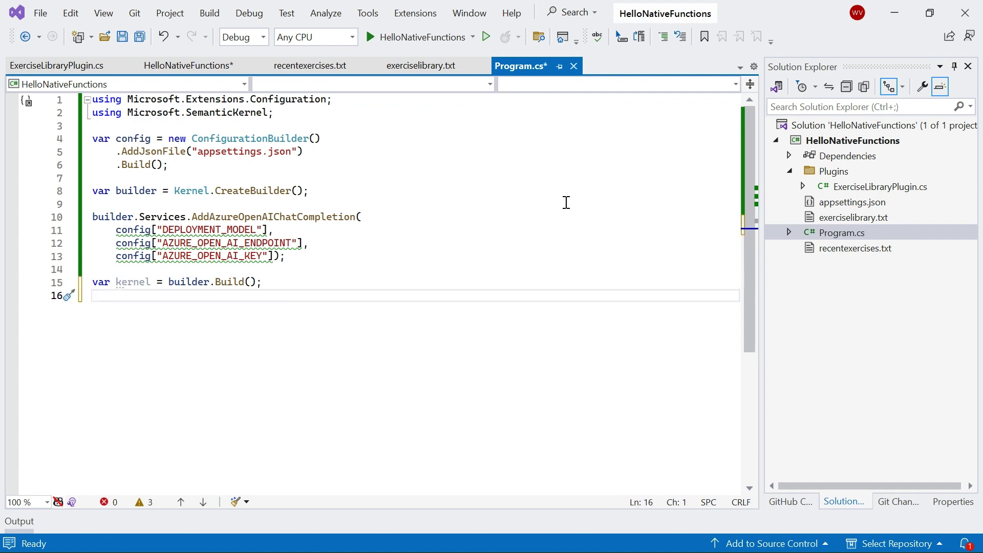
{"action": "type", "text": "kernel"}
{"action": "type", "text": ".Imp"}
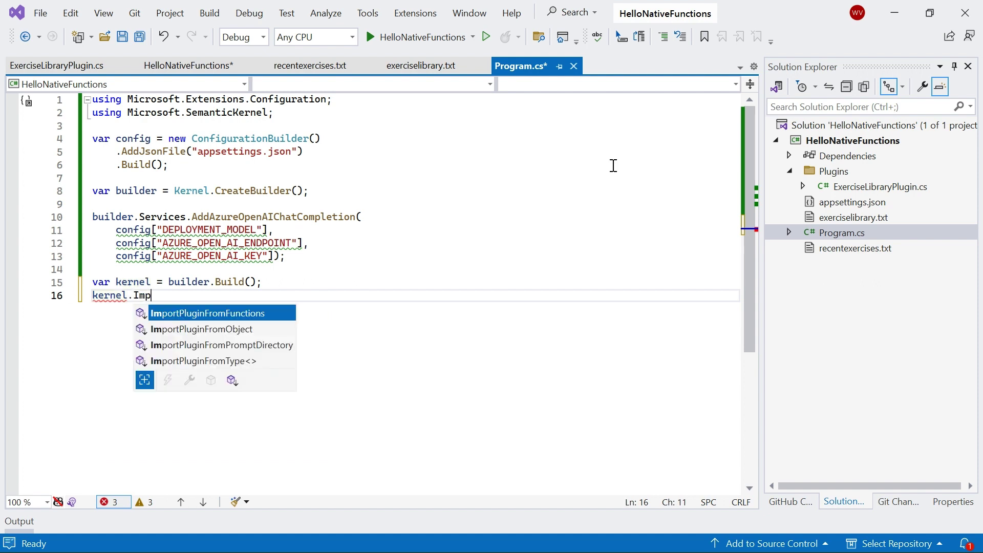
{"action": "type", "text": "or"}
{"action": "key", "text": "Down"}
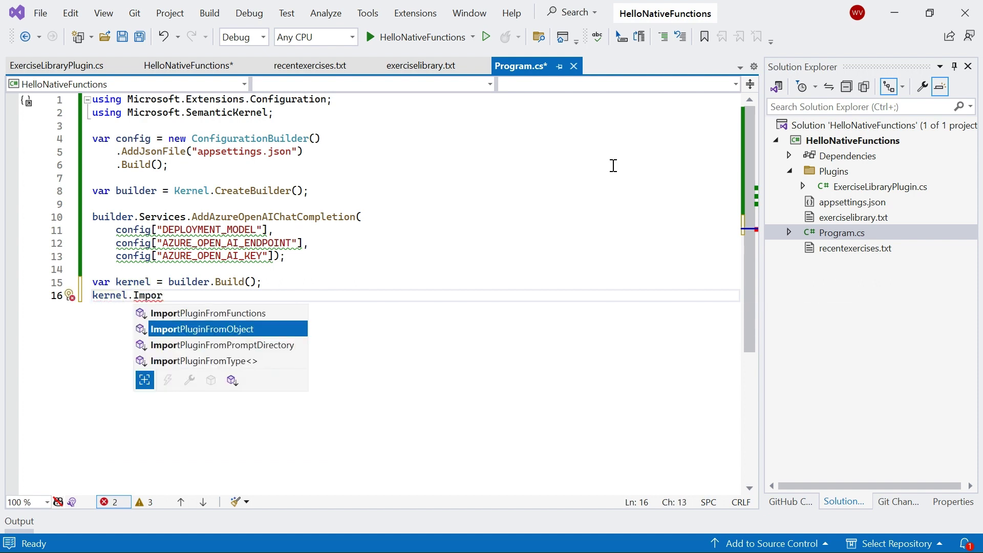
{"action": "key", "text": "Down"}
{"action": "key", "text": "Down"}
{"action": "key", "text": "Up"}
{"action": "key", "text": "Up"}
{"action": "key", "text": "Up"}
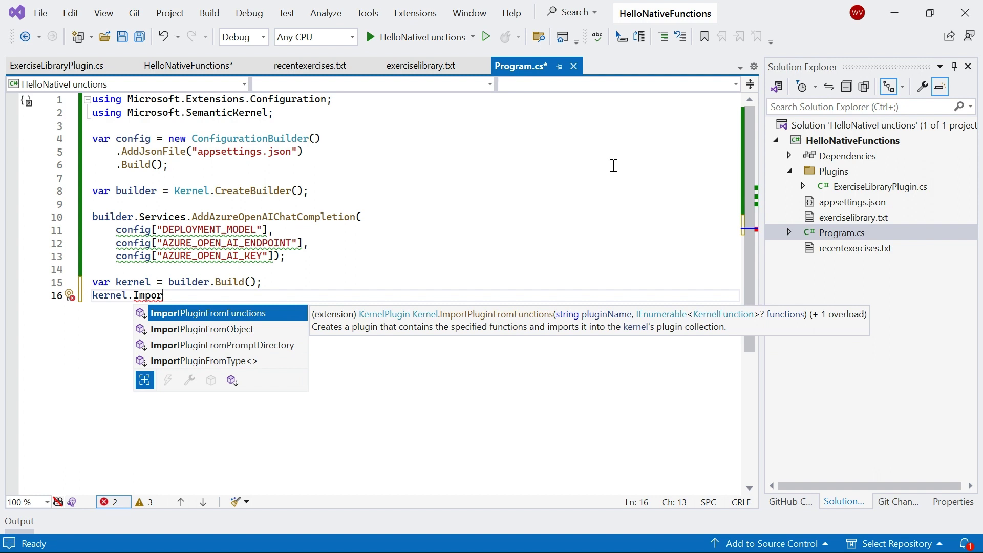
{"action": "key", "text": "Down"}
{"action": "key", "text": "Down"}
{"action": "key", "text": "Down"}
{"action": "key", "text": "Up"}
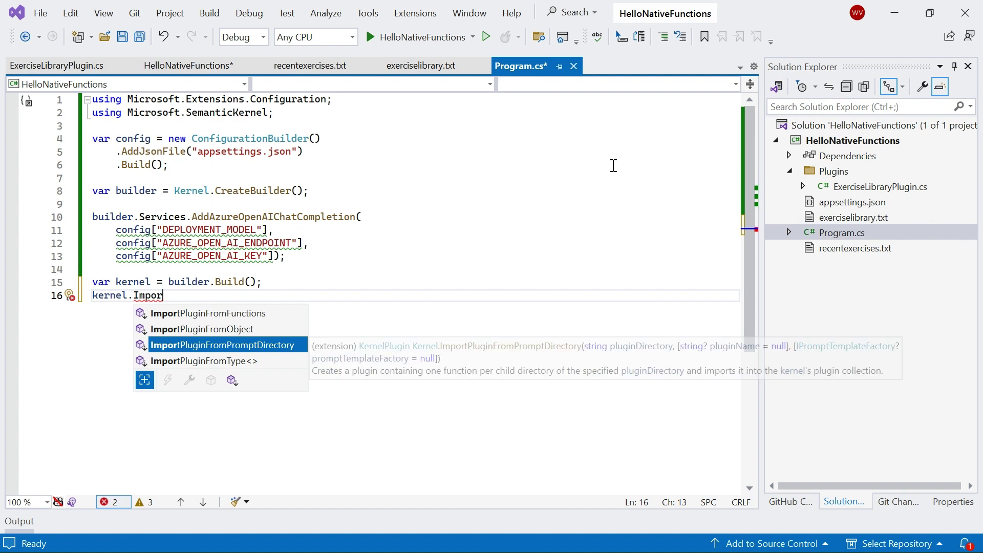
{"action": "key", "text": "Up"}
{"action": "key", "text": "Down"}
{"action": "key", "text": "Down"}
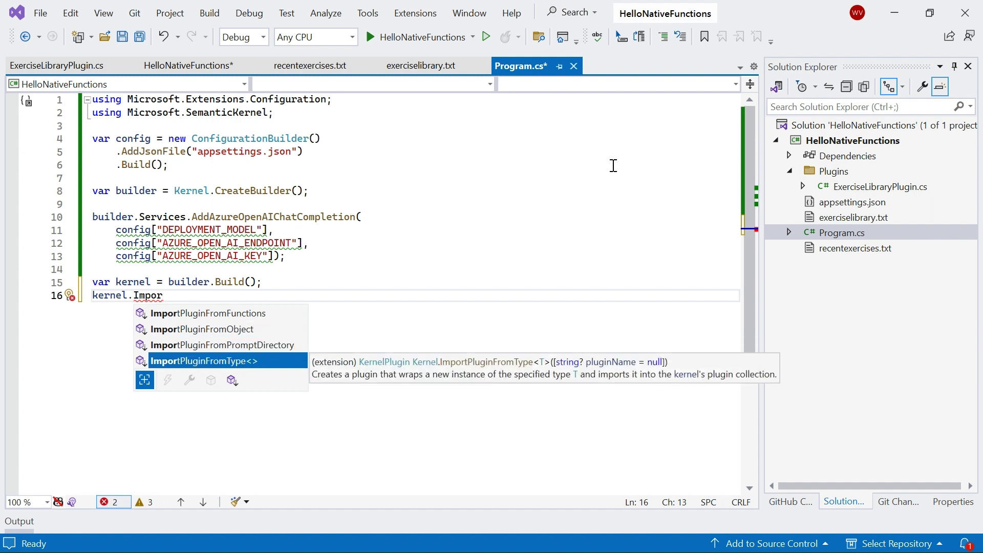
{"action": "key", "text": "Tab"}
{"action": "type", "text": "<"}
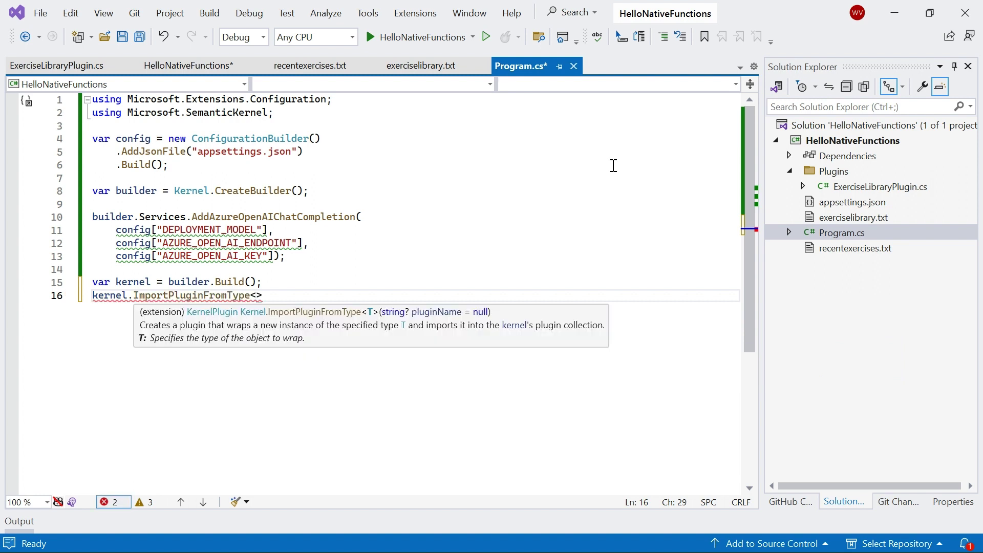
{"action": "type", "text": "Exerc"}
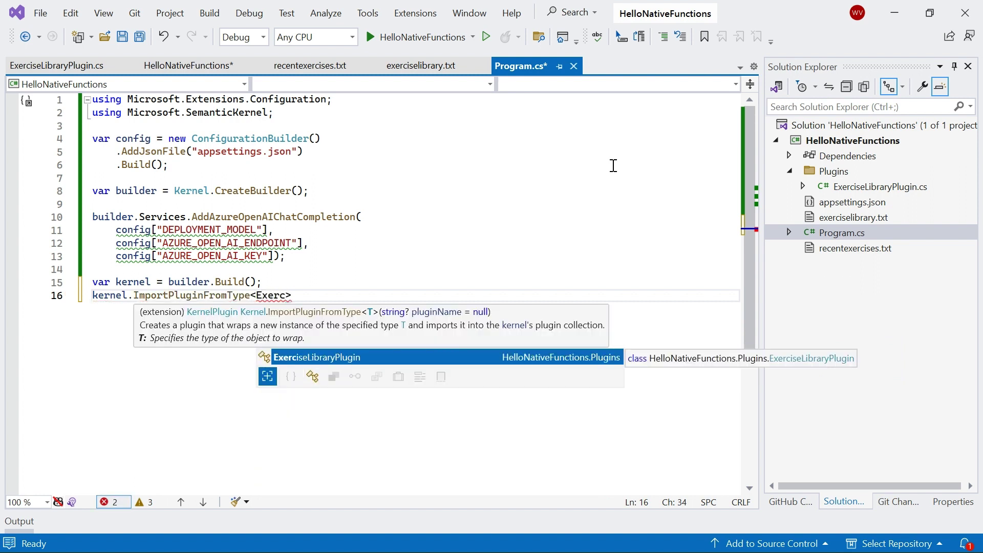
{"action": "key", "text": "Tab"}
{"action": "type", "text": ">"}
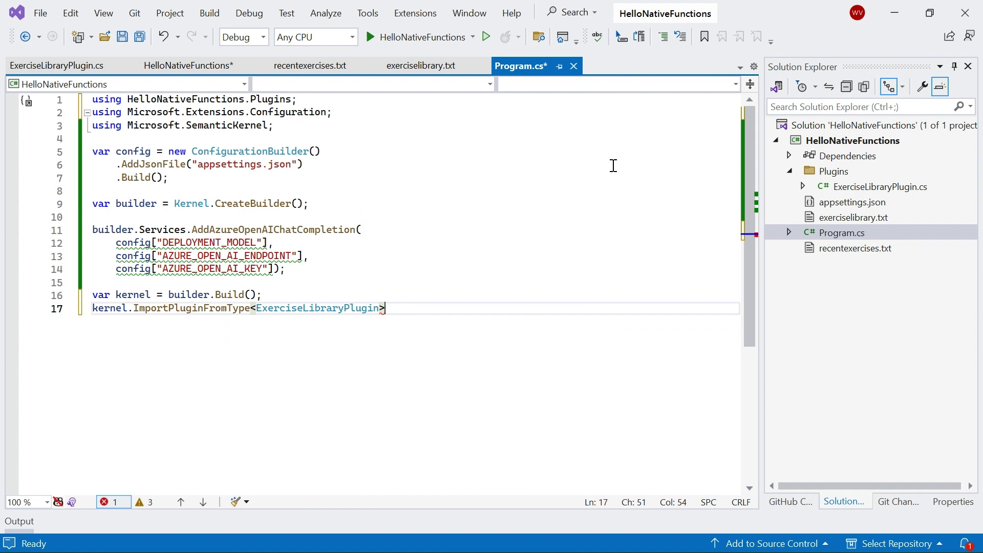
{"action": "type", "text": "();"}
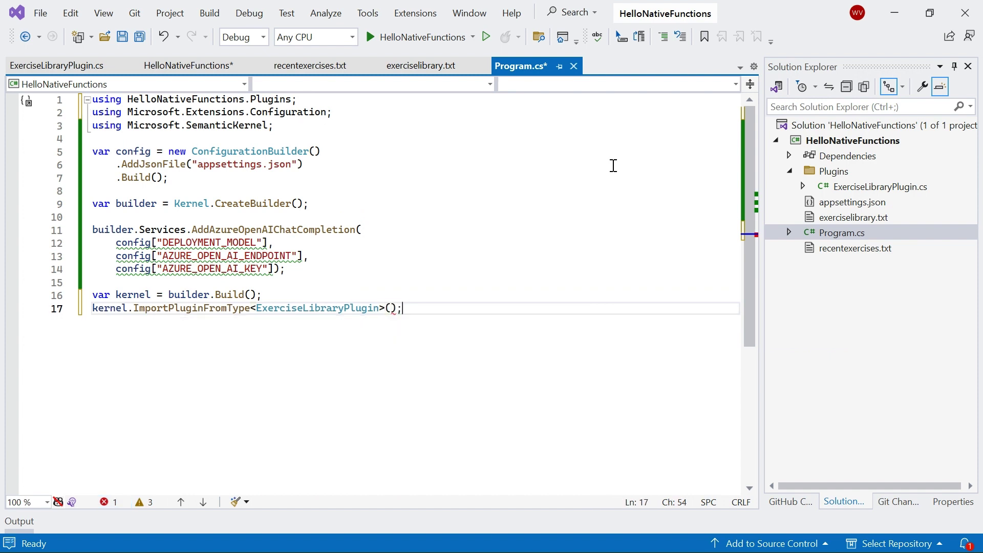
{"action": "key", "text": "Return"}
{"action": "key", "text": "Return"}
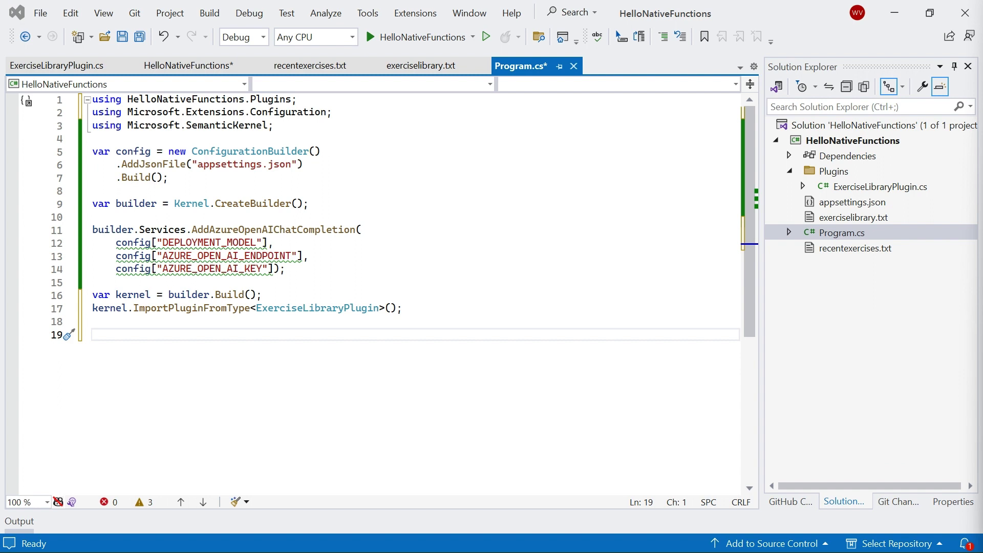
Paste the exercise-suggestion prompt embedding both ExerciseLibraryPlugin functions and save Program.cs
{"action": "left_click", "coordinate": [131, 338]}
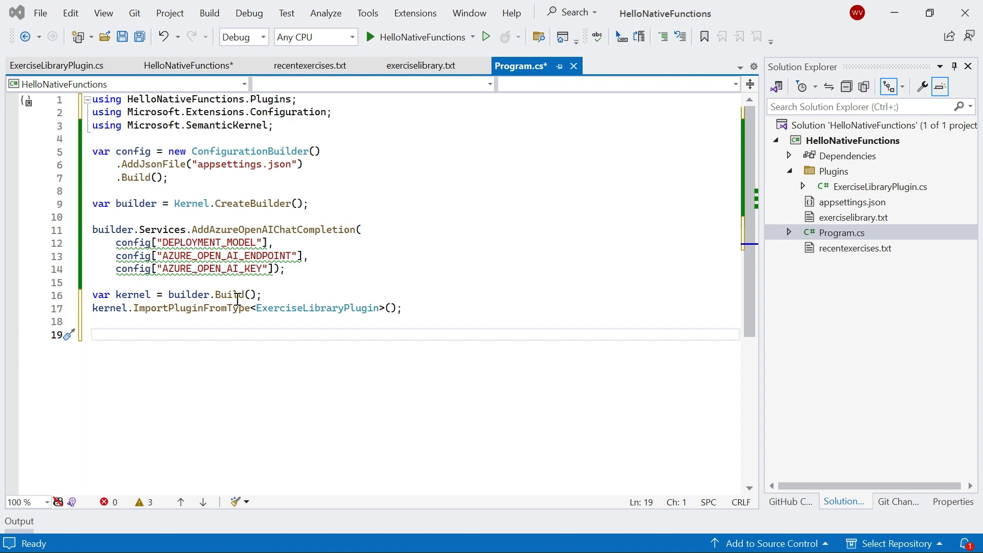
{"action": "left_click", "coordinate": [106, 332]}
{"action": "type", "text": "string prompt = @\"This is a list of exercises available to the user:                 {{ExerciseLibraryPlugin.GetExerciseLibrary}}                  This is a list of exercises that the user has recently performed:                 {{ExerciseLibraryPlugin.GetRecentExercises}}                  Based on their recent activity, suggest an exercise from the list to do next\";"}
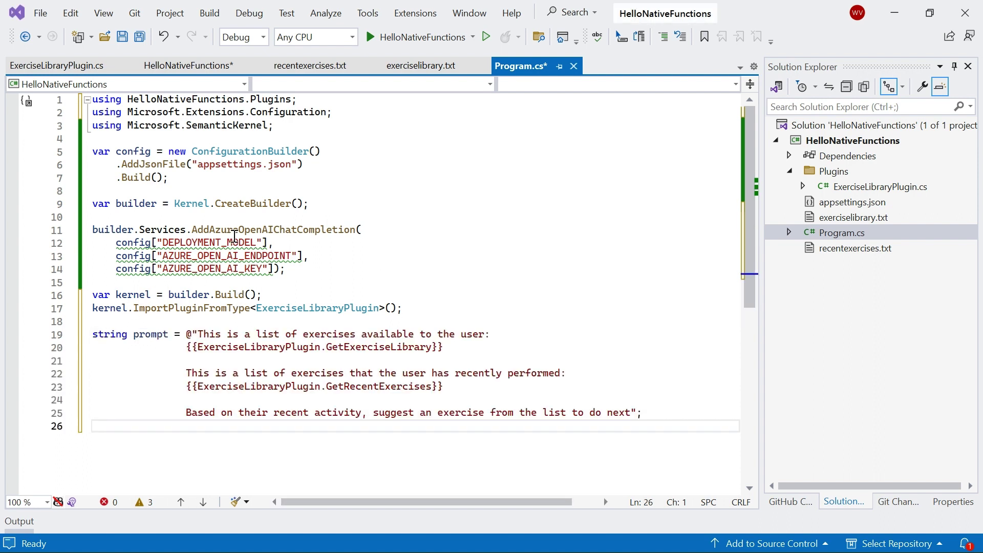
{"action": "key", "text": "ctrl+s"}
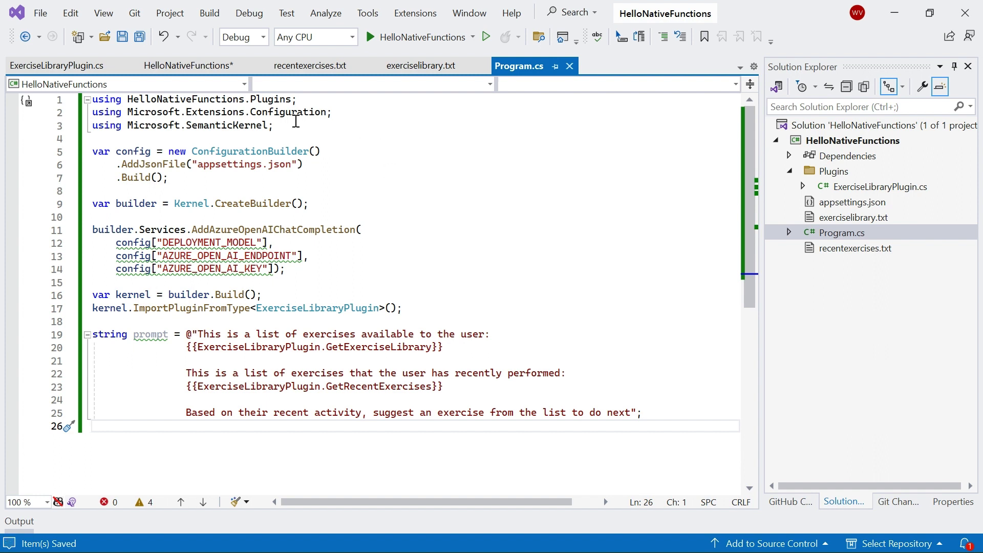
{"action": "key", "text": "Return"}
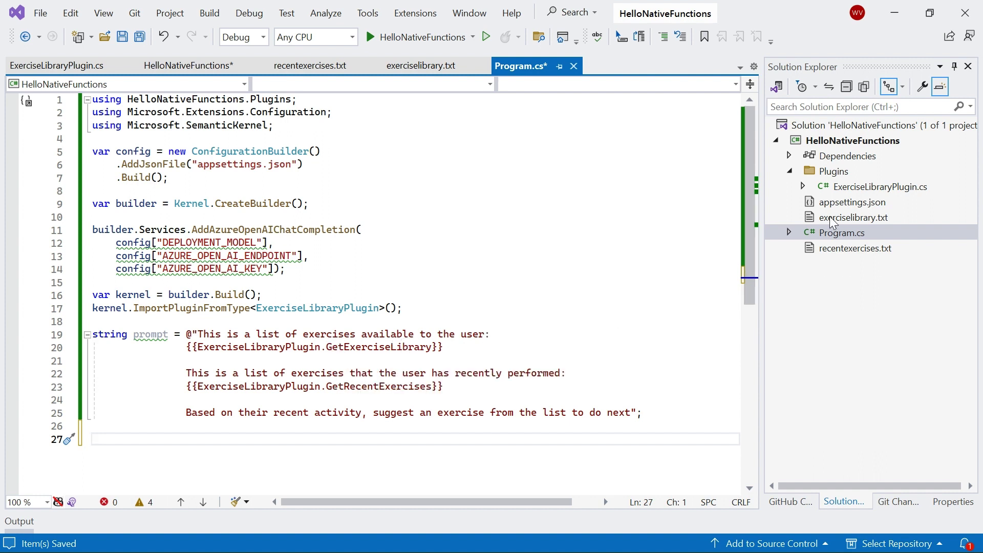
{"action": "left_click", "coordinate": [409, 65]}
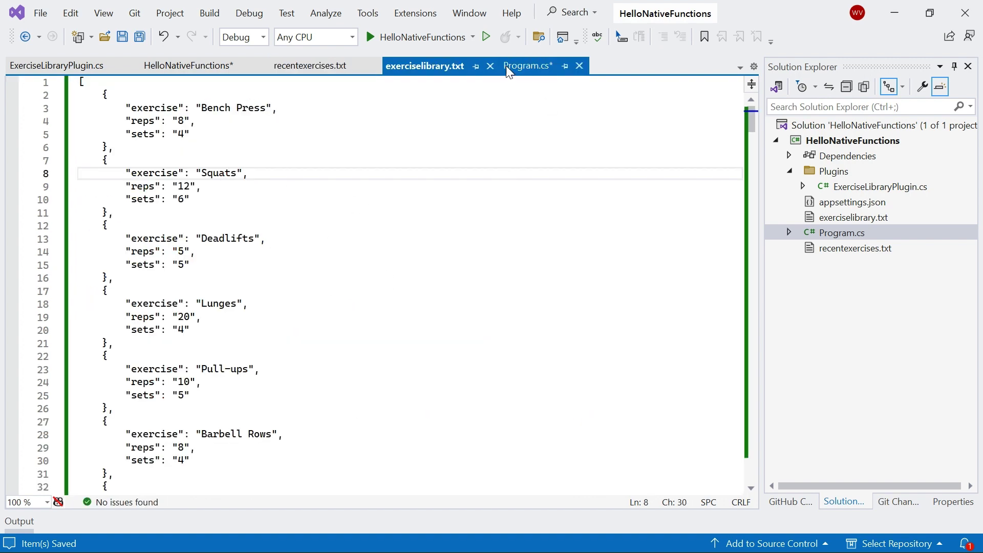
{"action": "left_click", "coordinate": [520, 67]}
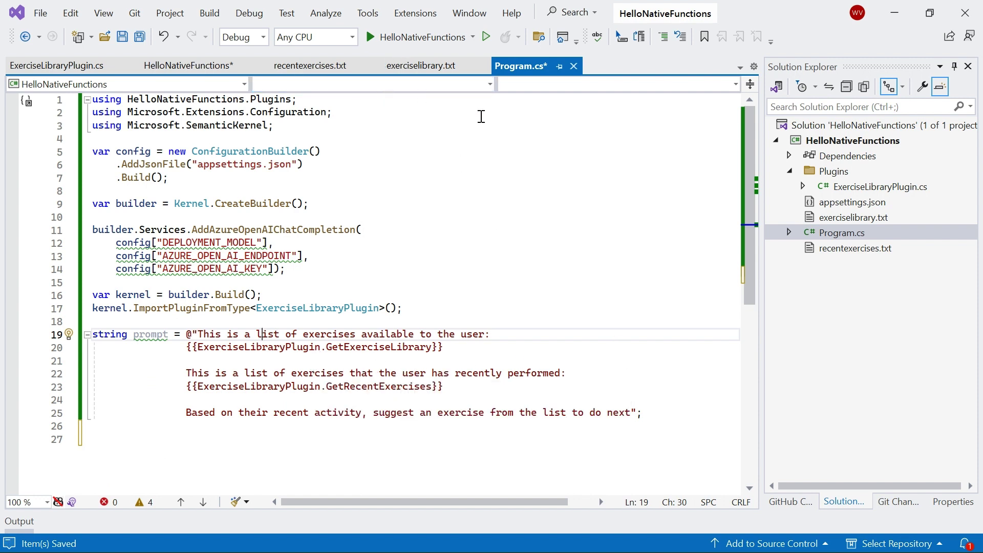
{"action": "left_click", "coordinate": [311, 66]}
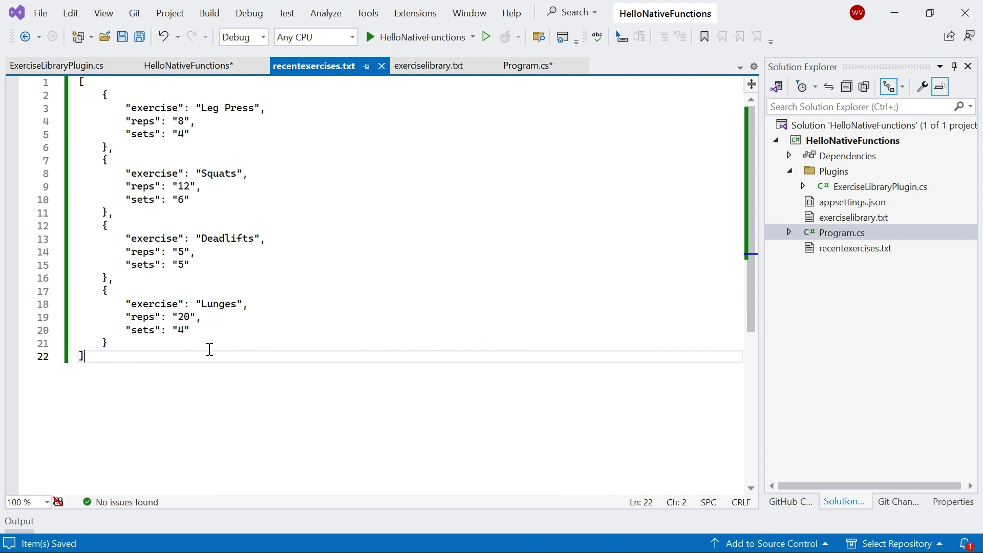
{"action": "left_click", "coordinate": [516, 74]}
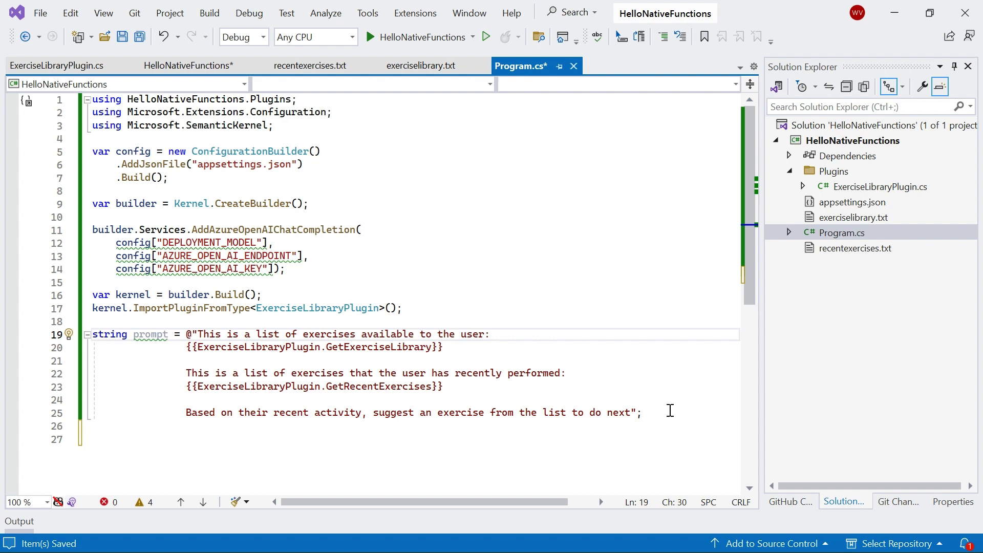
Add var result = await kernel.InvokePromptAsync(prompt); and Console.WriteLine(result);
{"action": "left_click", "coordinate": [670, 410]}
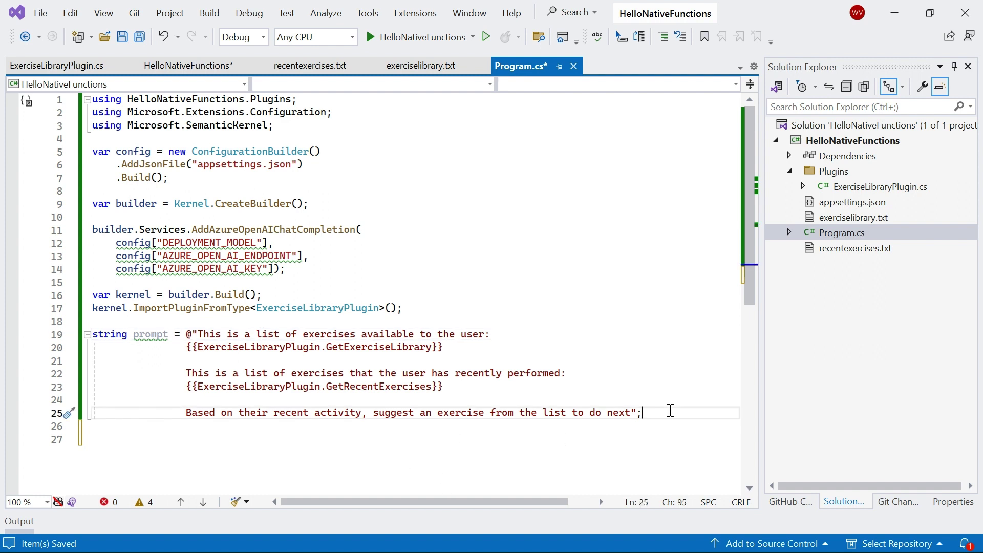
{"action": "key", "text": "Return"}
{"action": "key", "text": "Return"}
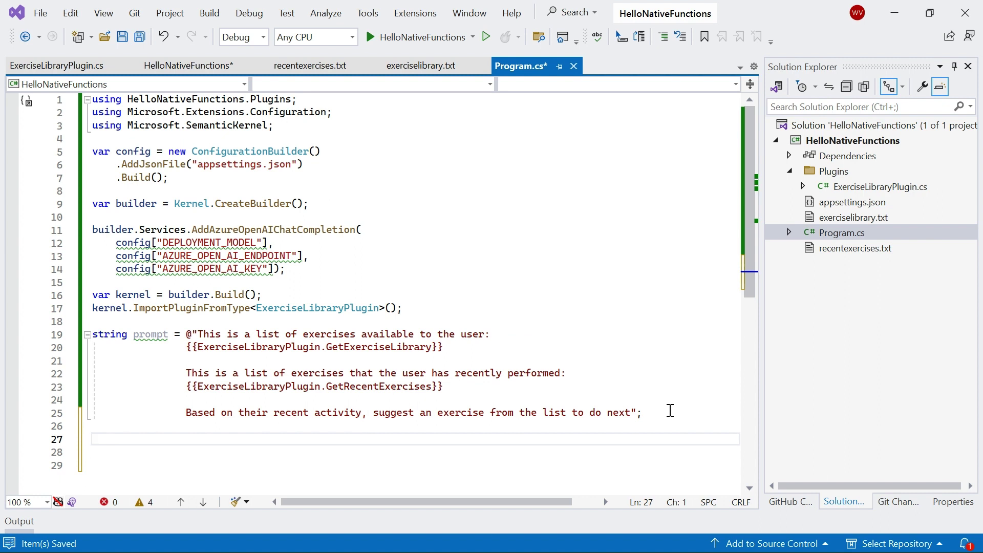
{"action": "type", "text": "var ee"}
{"action": "key", "text": "BackSpace"}
{"action": "key", "text": "BackSpace"}
{"action": "type", "text": "result "}
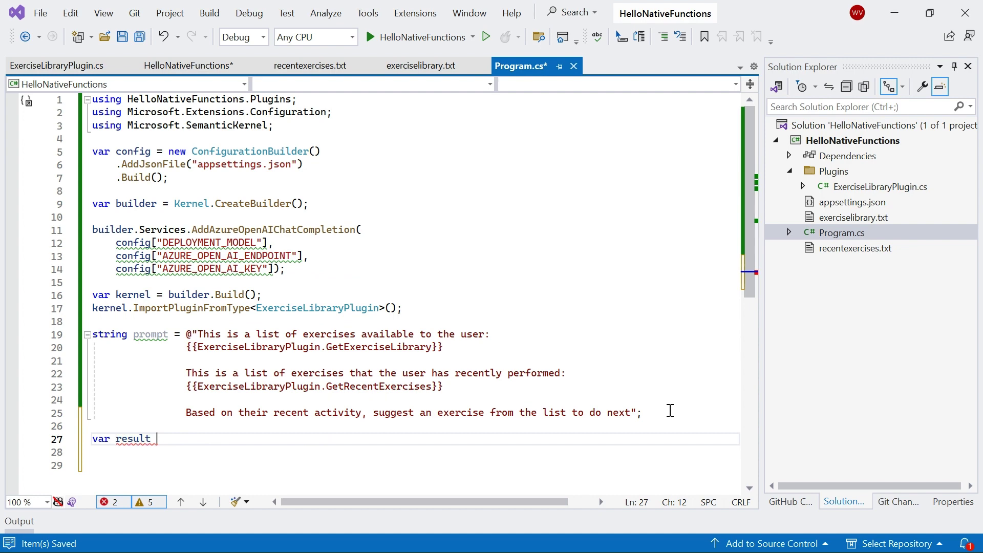
{"action": "type", "text": "= await ke"}
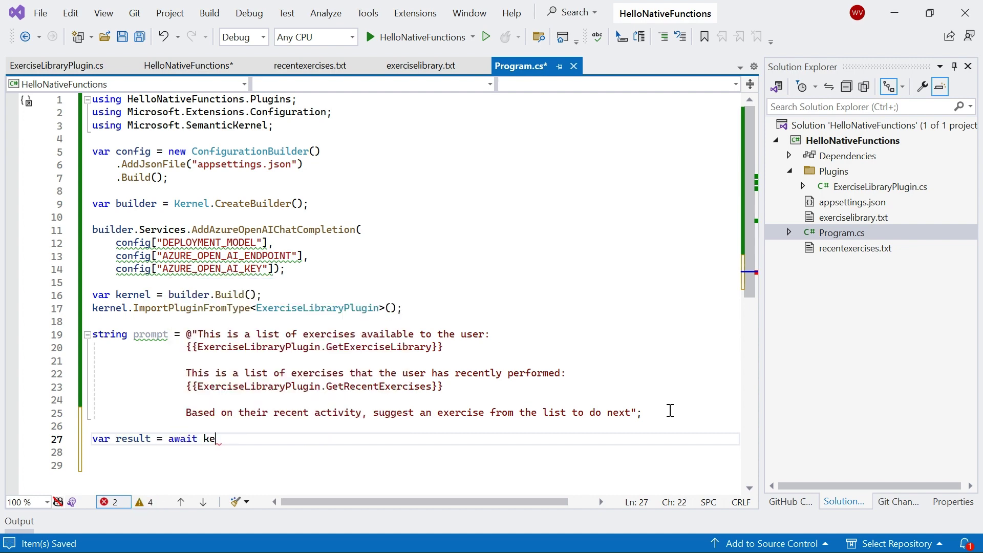
{"action": "type", "text": "rnel.In"}
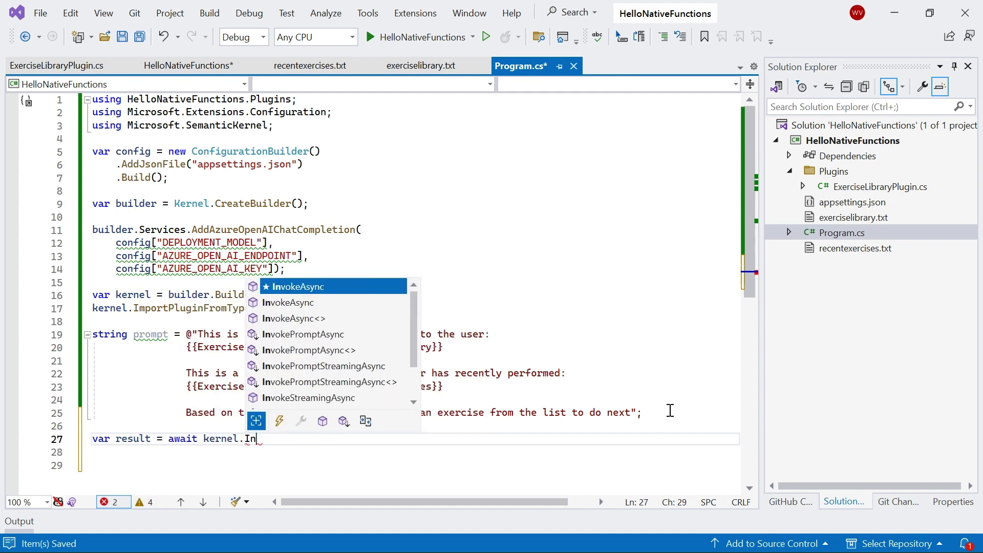
{"action": "key", "text": "Down"}
{"action": "key", "text": "Down"}
{"action": "key", "text": "Down"}
{"action": "key", "text": "Down"}
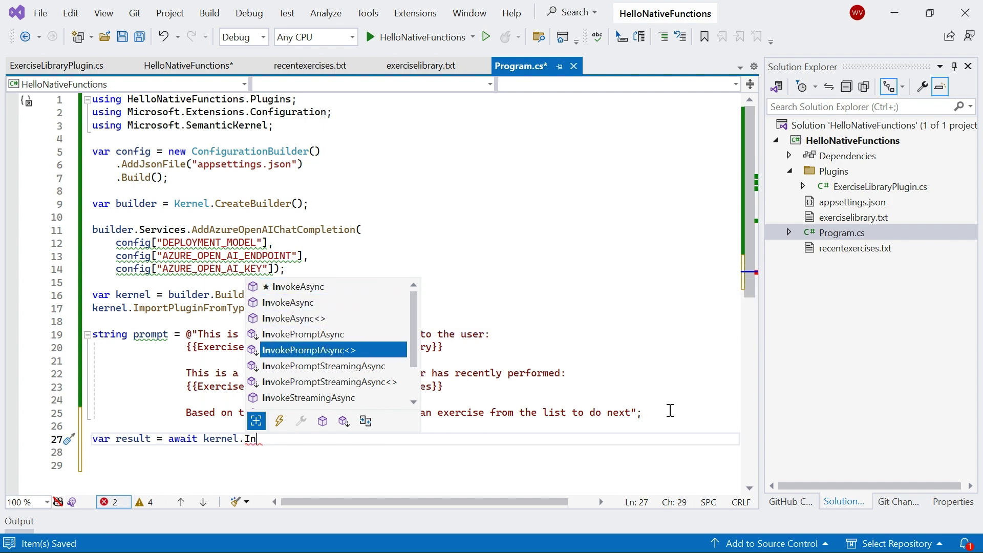
{"action": "type", "text": "("}
{"action": "key", "text": "Tab"}
{"action": "type", "text": ";"}
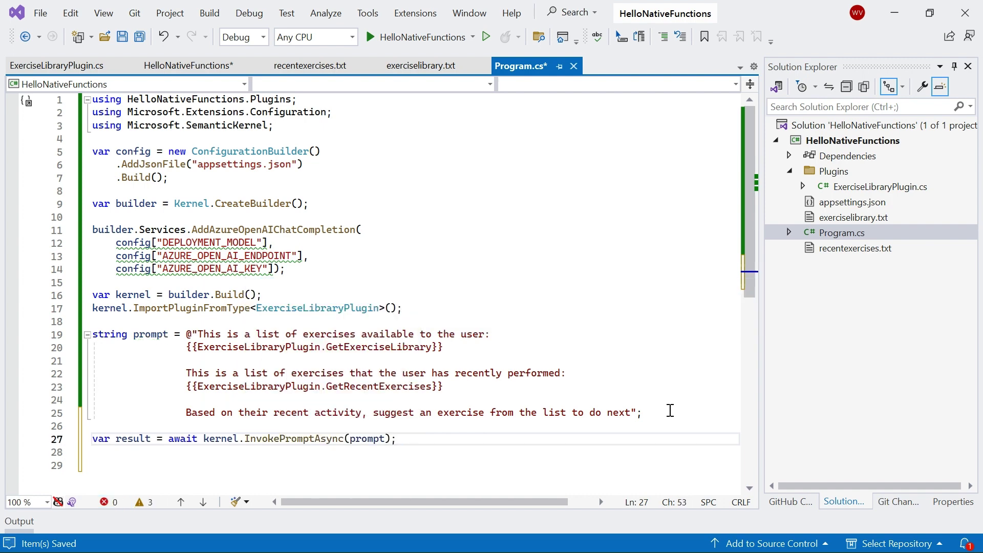
{"action": "key", "text": "Return"}
{"action": "key", "text": "Return"}
{"action": "type", "text": "cw"}
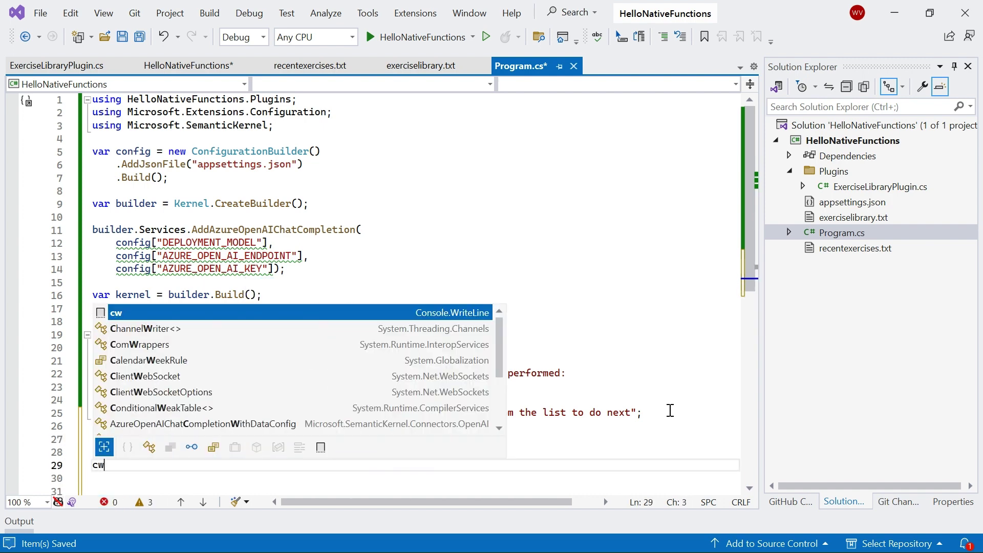
{"action": "key", "text": "Tab"}
{"action": "key", "text": "Tab"}
{"action": "type", "text": "res"}
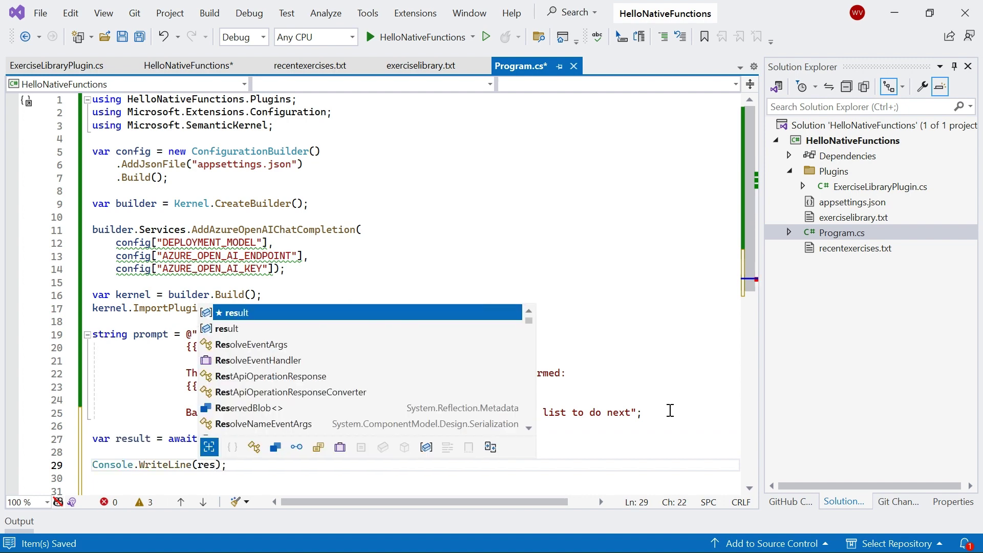
{"action": "key", "text": "Tab"}
Save Program.cs and all open files, then go to the Build menu
{"action": "key", "text": "ctrl+s"}
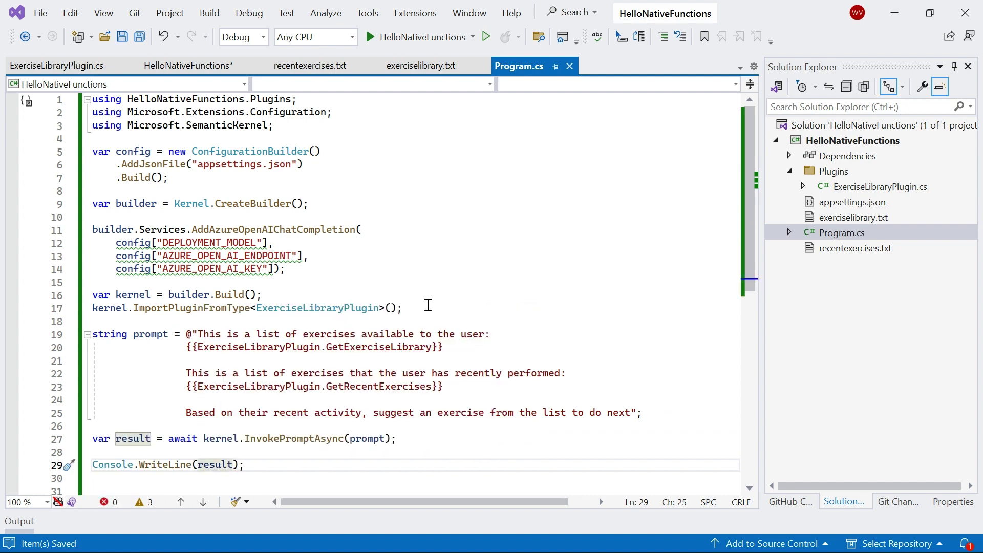
{"action": "left_click", "coordinate": [139, 39]}
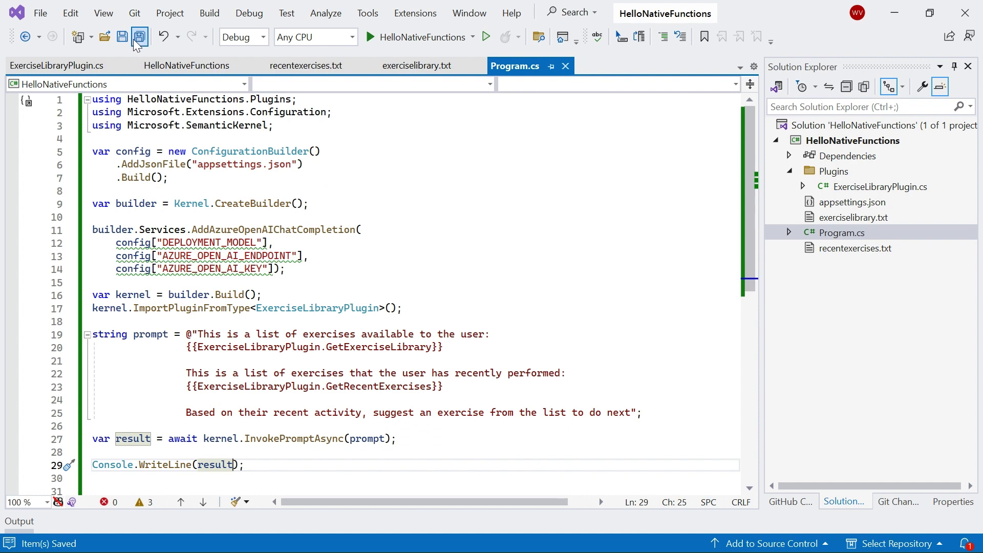
{"action": "left_click", "coordinate": [209, 13]}
Build and run HelloNativeFunctions, read the Romanian Deadlifts 8 reps 4 sets suggestion, close the console
{"action": "left_click", "coordinate": [198, 31]}
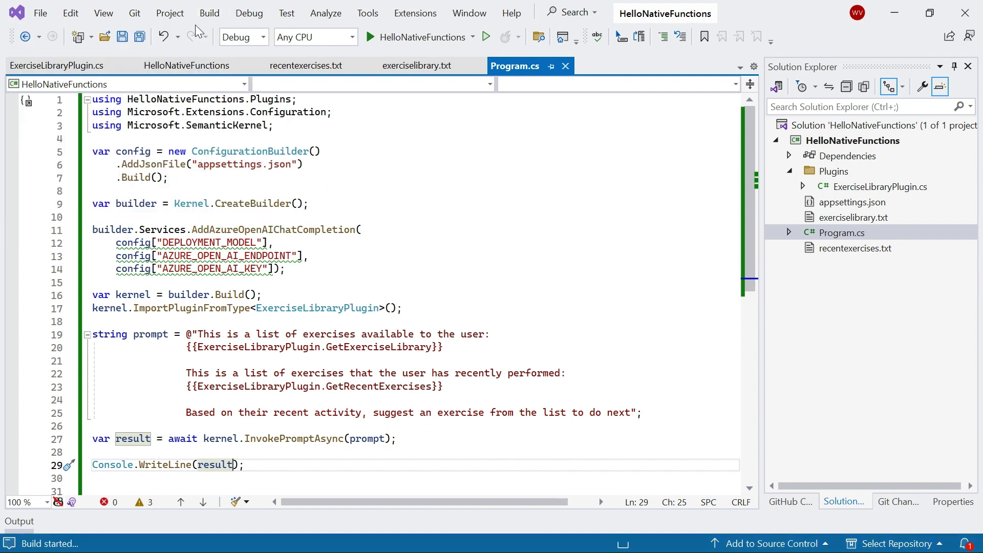
{"action": "scroll", "coordinate": [408, 189], "scroll_direction": "down", "scroll_amount": 2}
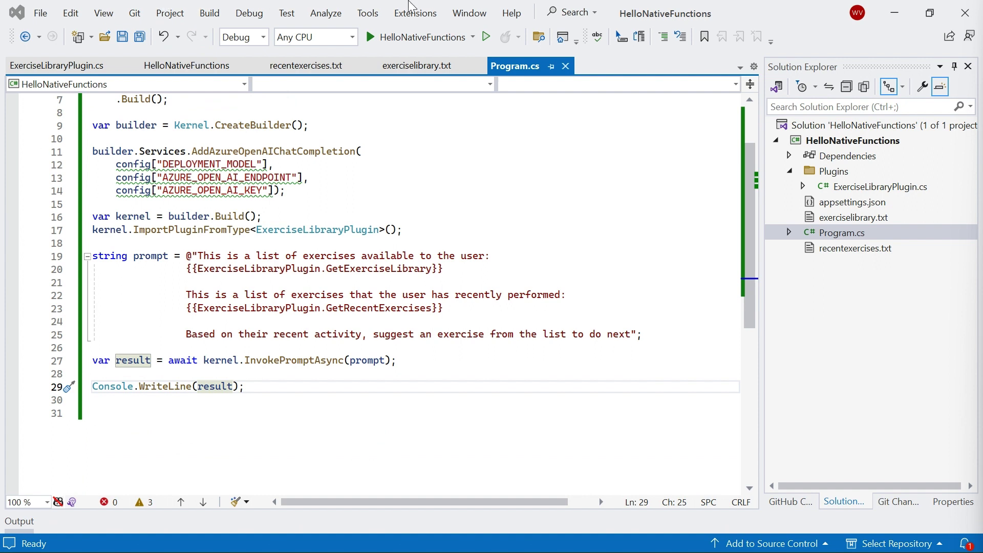
{"action": "left_click", "coordinate": [434, 41]}
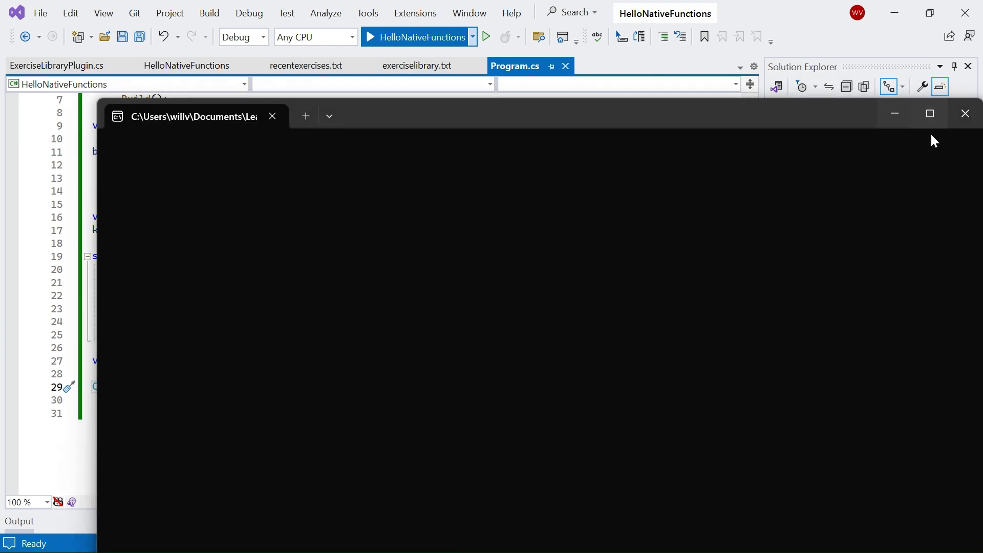
{"action": "left_click", "coordinate": [929, 115]}
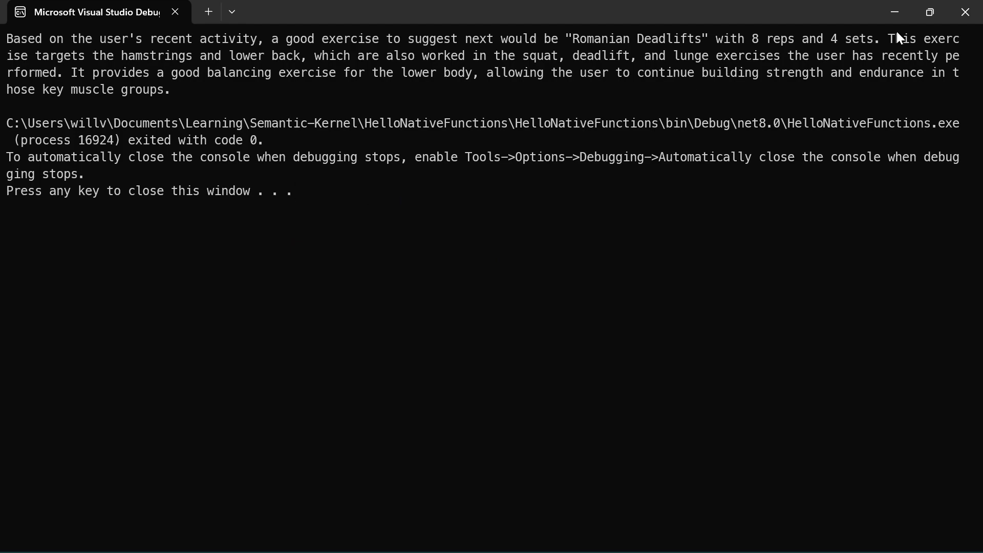
{"action": "left_click", "coordinate": [965, 12]}
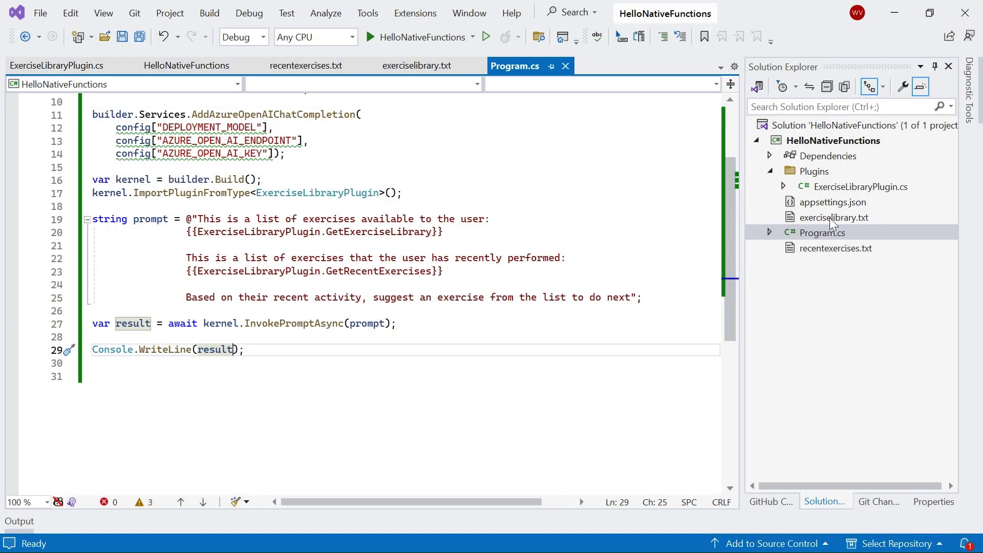
{"action": "double_click", "coordinate": [836, 248]}
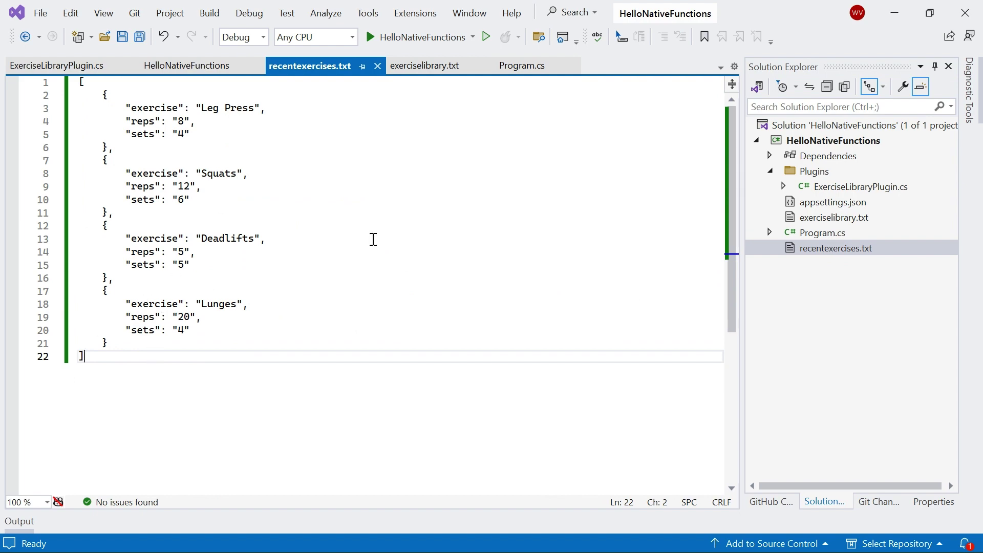
{"action": "double_click", "coordinate": [834, 217]}
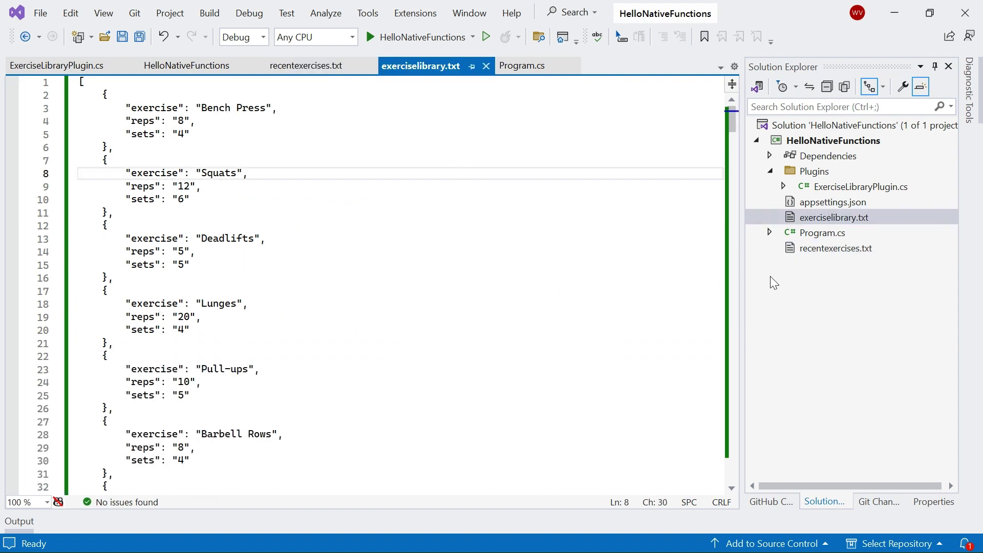
{"action": "double_click", "coordinate": [837, 234]}
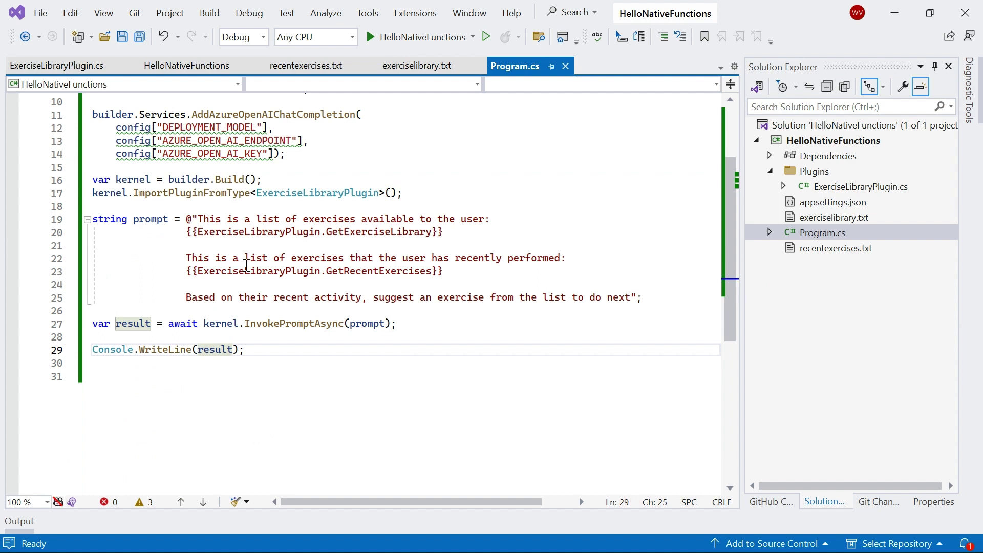